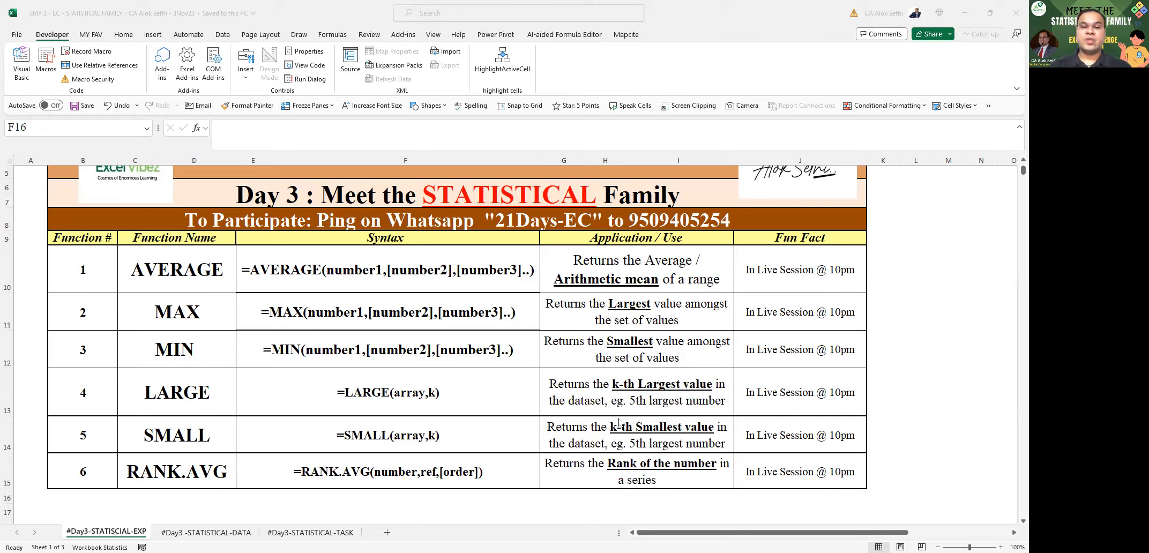
click(188, 265)
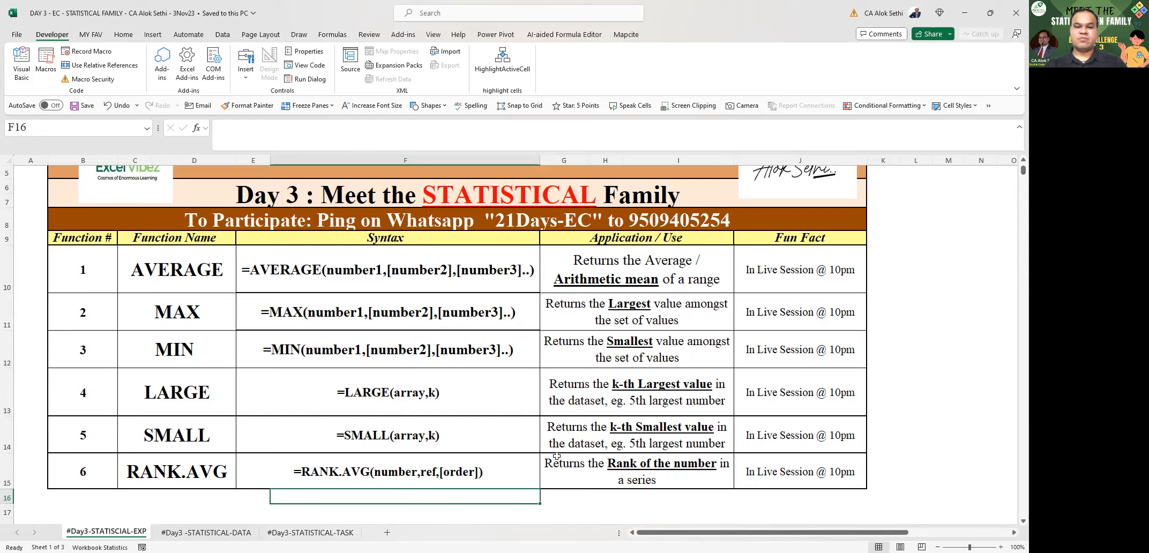
key(alt+Tab)
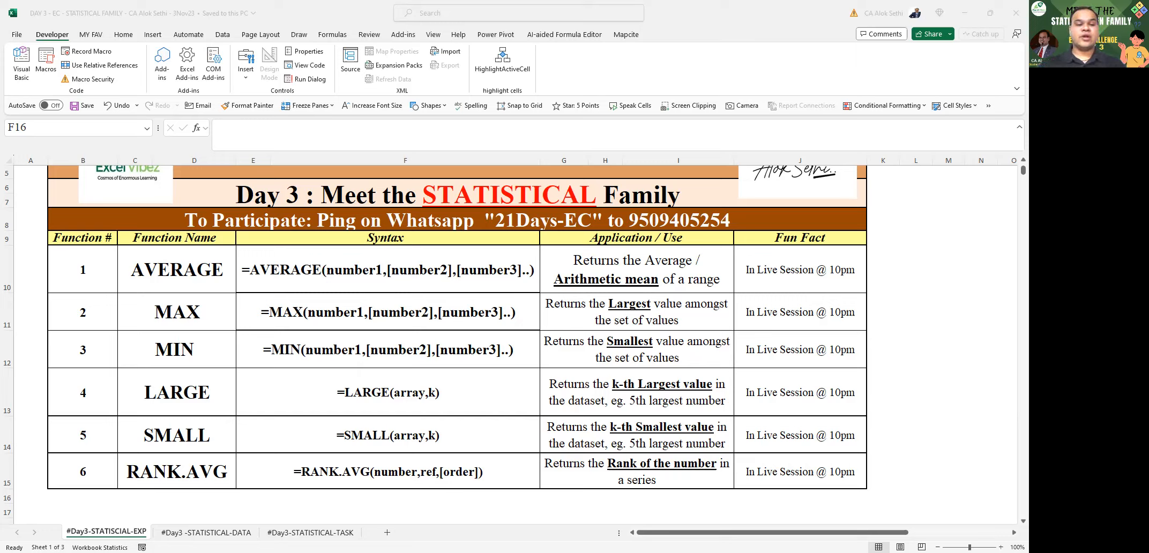
- Open the #Day3 -STATISTICAL-DATA sheet and bring both the student marks table and the Application table into view
click(206, 532)
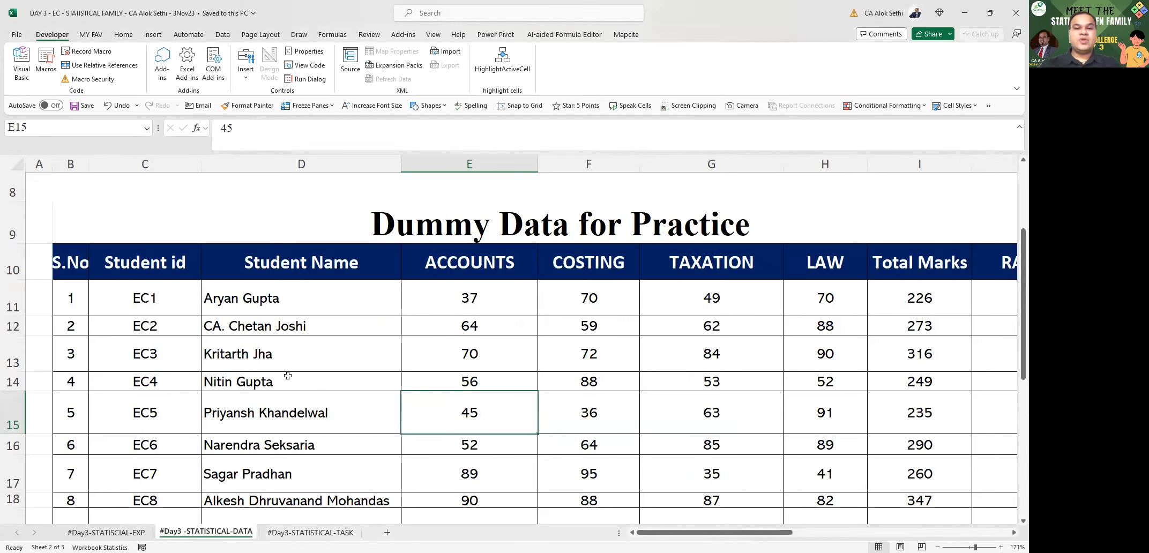
scroll(288, 375, right, 1)
scroll(288, 375, down, 3)
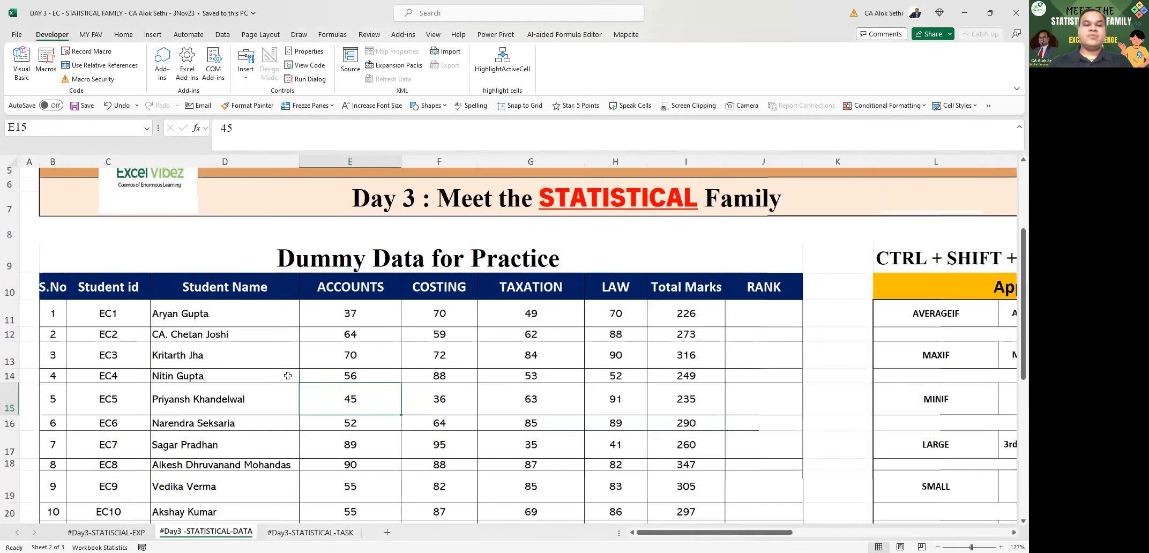
scroll(287, 376, down, 2)
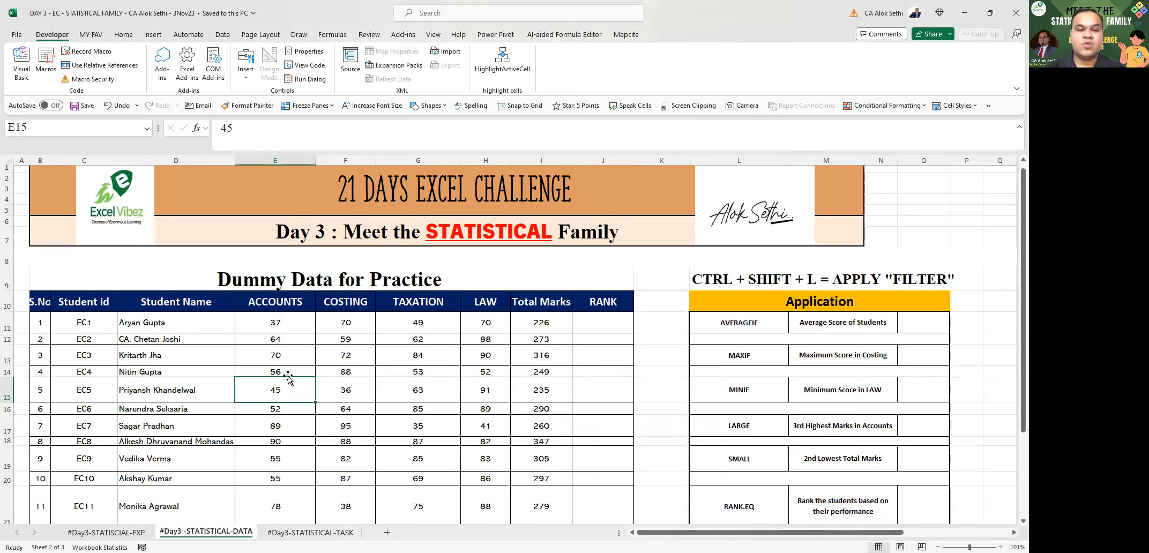
- Change the first function label in the Application table to AVERAGE
click(739, 325)
key(F2)
key(BackSpace)
key(BackSpace)
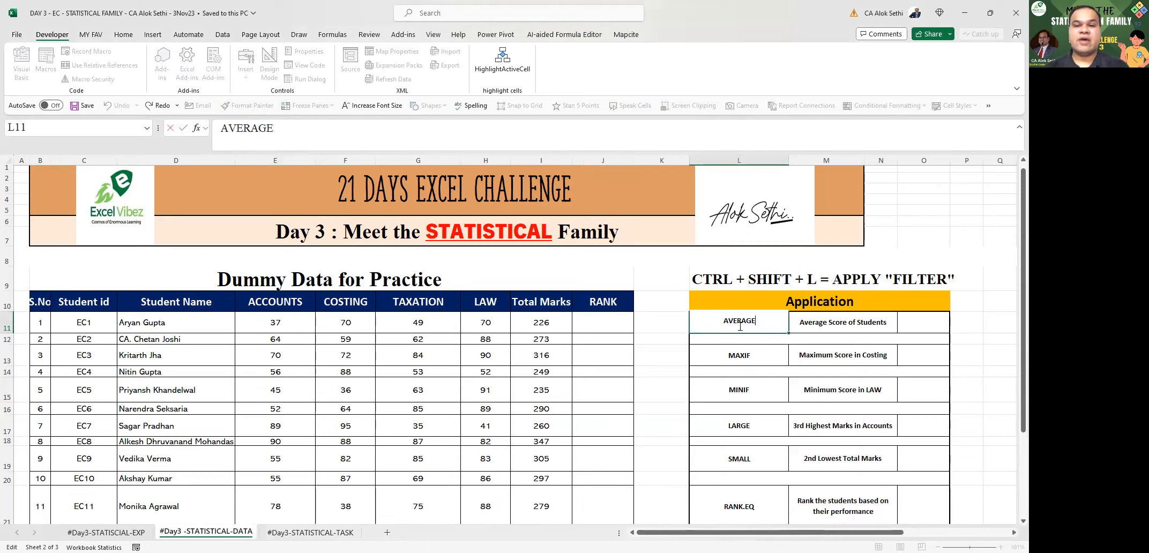
key(Return)
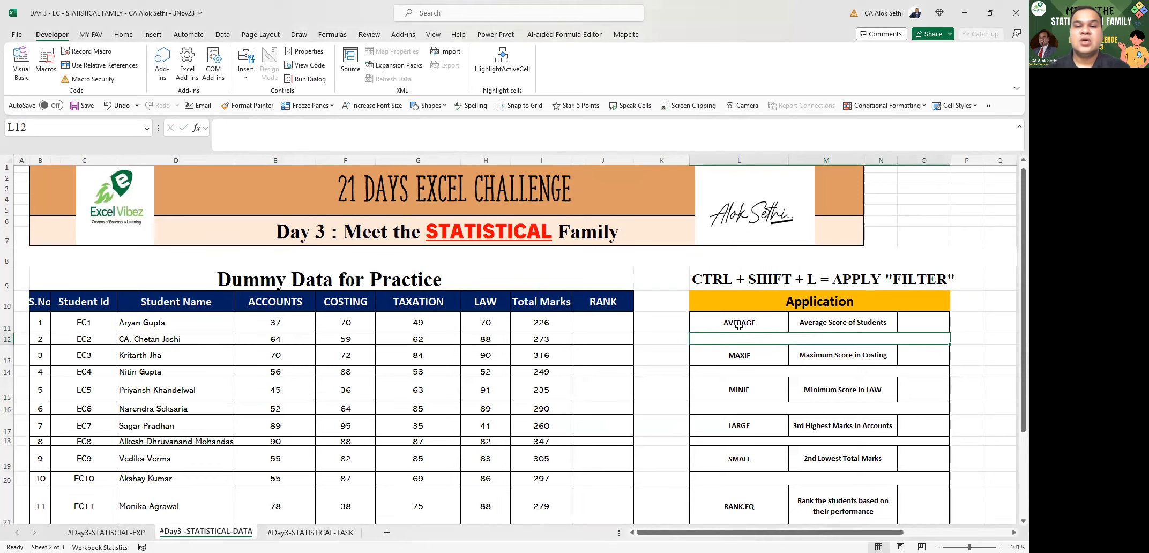
- Calculate the Average Score of Students in O11 with =average(total)
click(928, 321)
text(=a)
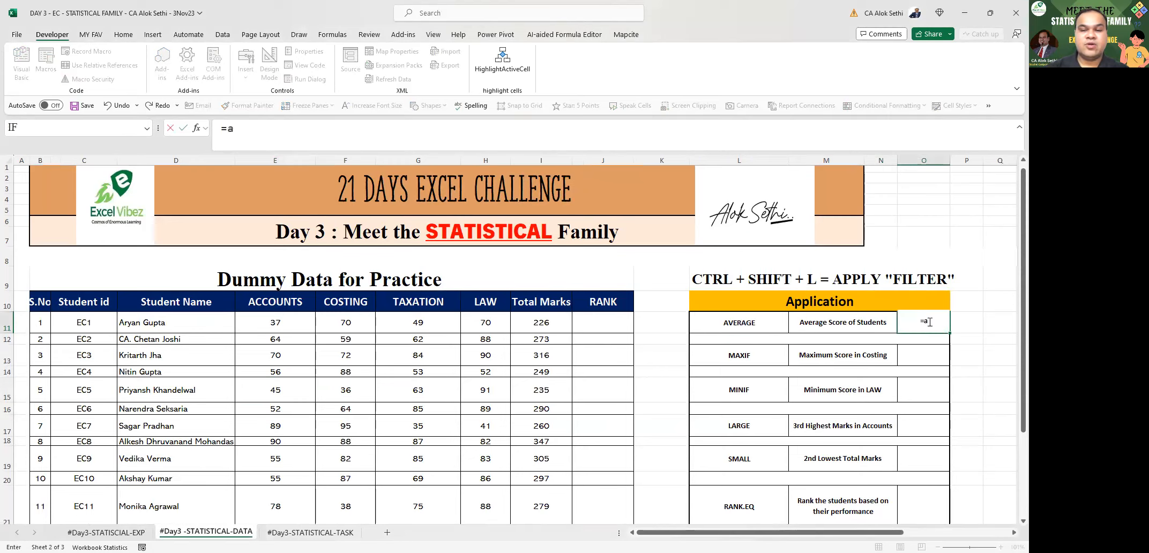
text(verage()
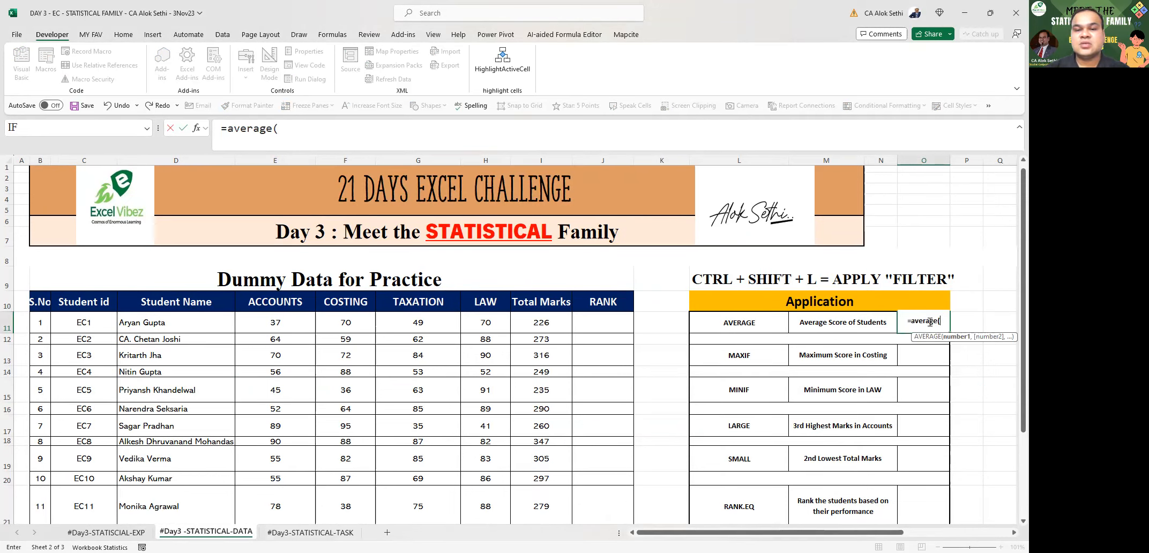
text(total)
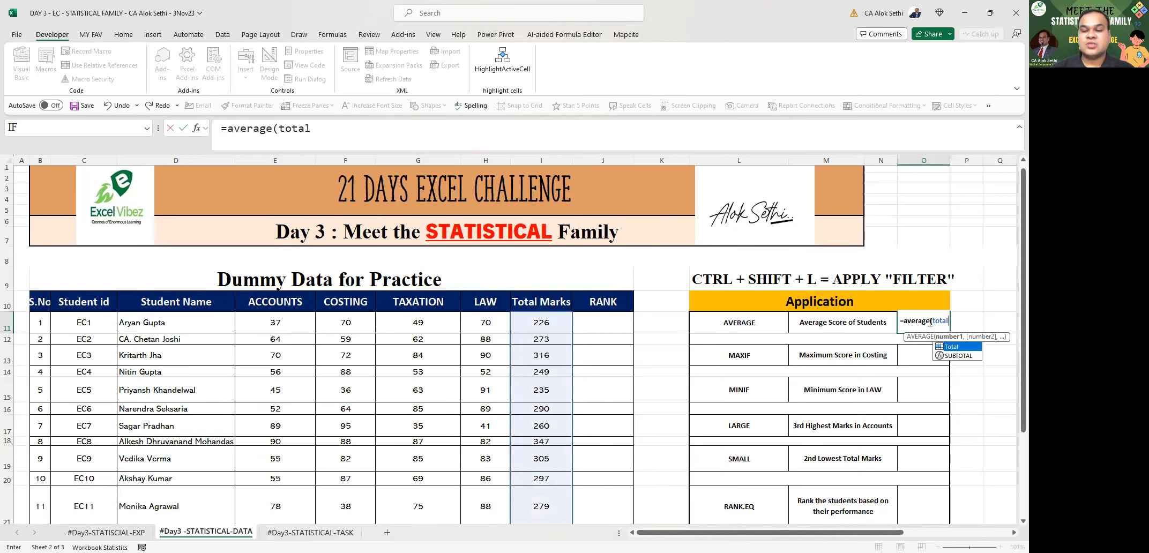
text())
key(Return)
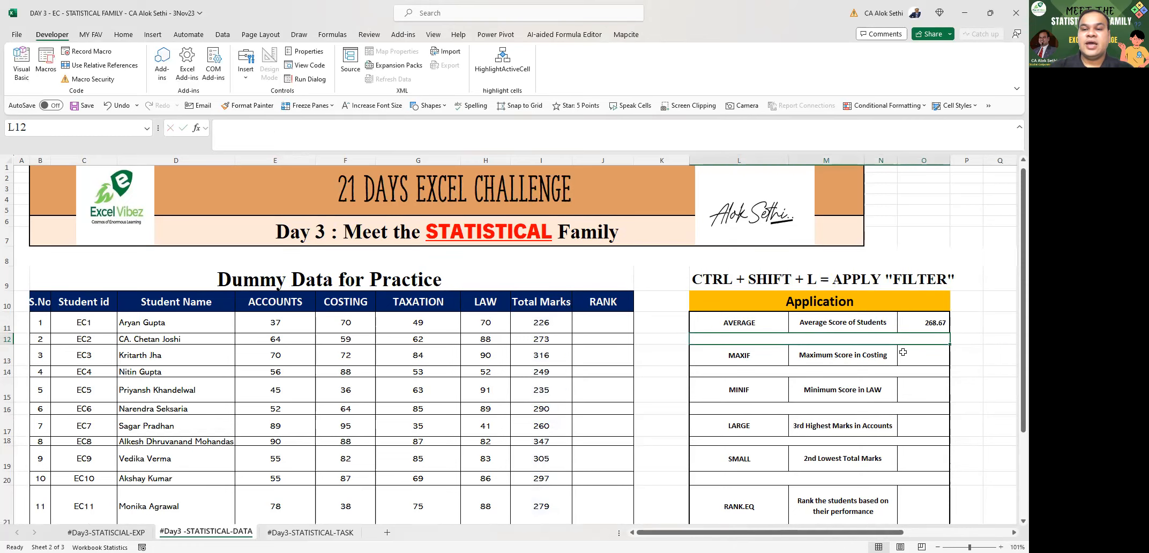
- Try to replace the formula in O11 with an AVERAGE formula that refers to the Accounts marks by name
ctrl+scroll(904, 352, up, 6)
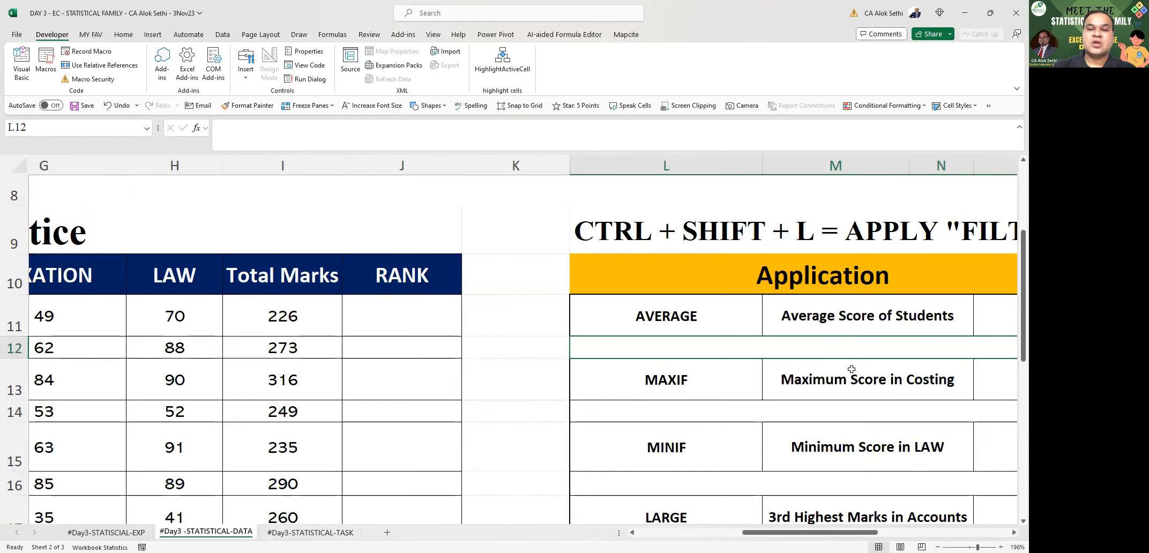
ctrl+scroll(851, 369, down, 3)
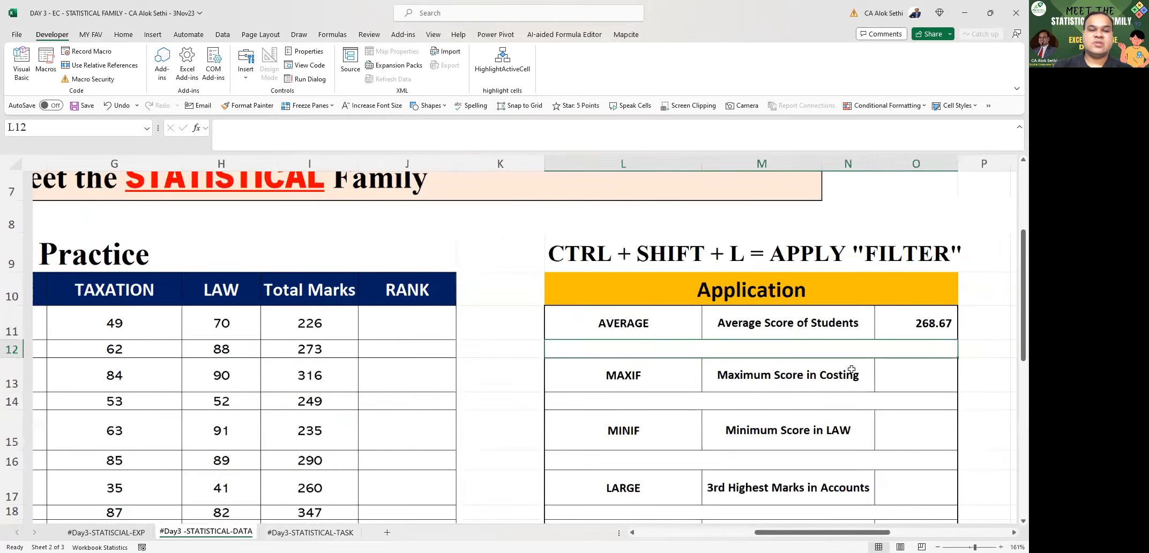
ctrl+scroll(852, 369, down, 2)
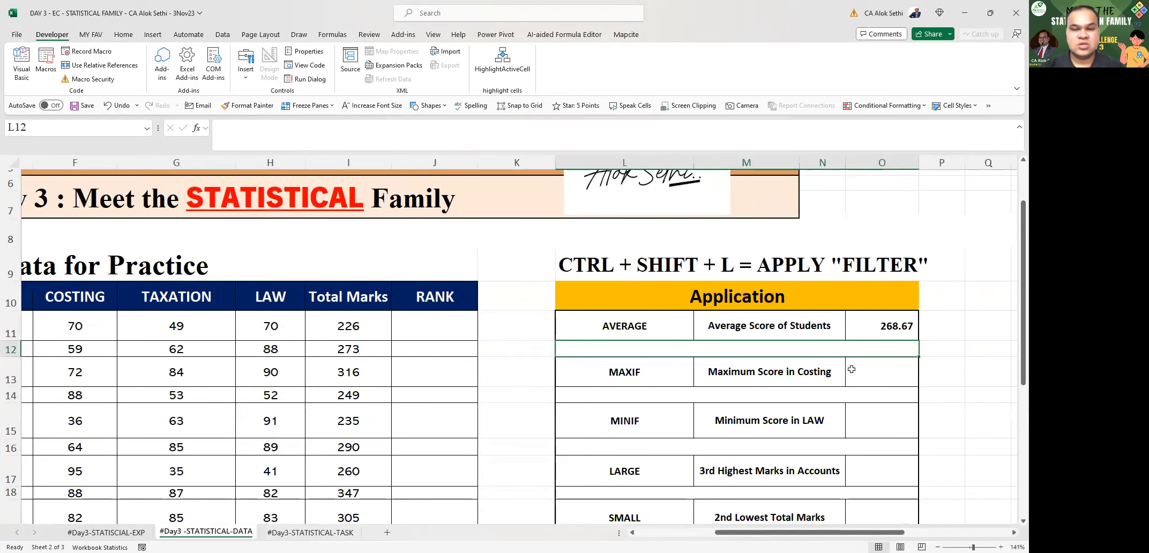
ctrl+scroll(851, 368, down, 2)
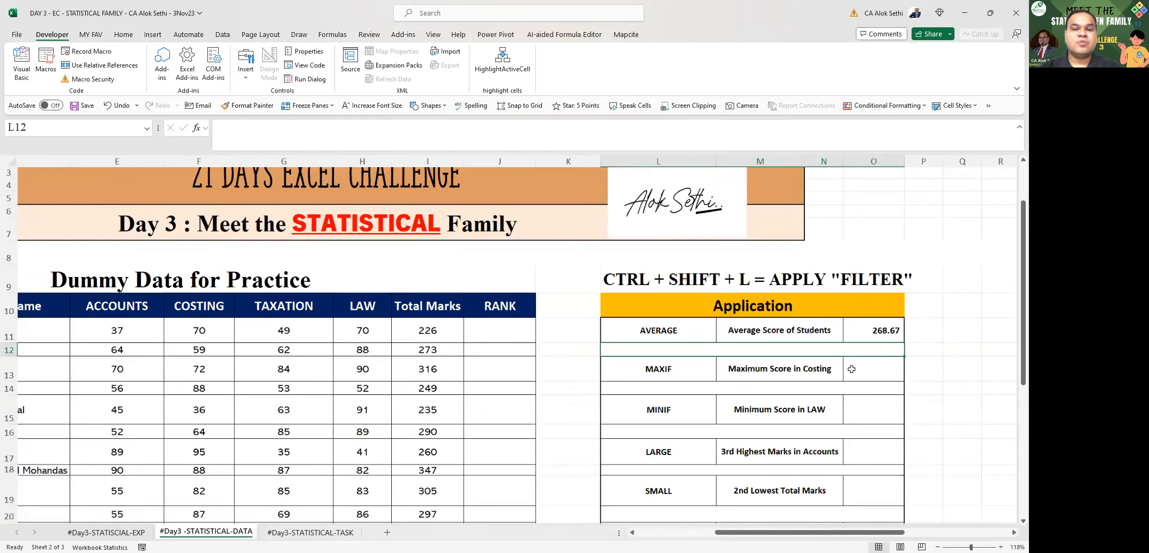
click(858, 333)
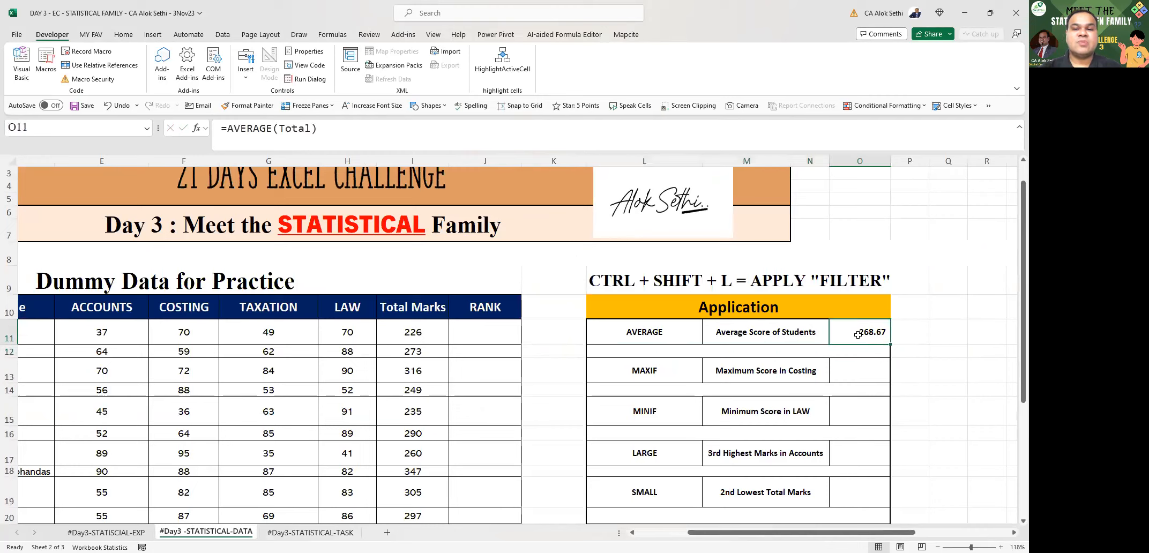
text(=)
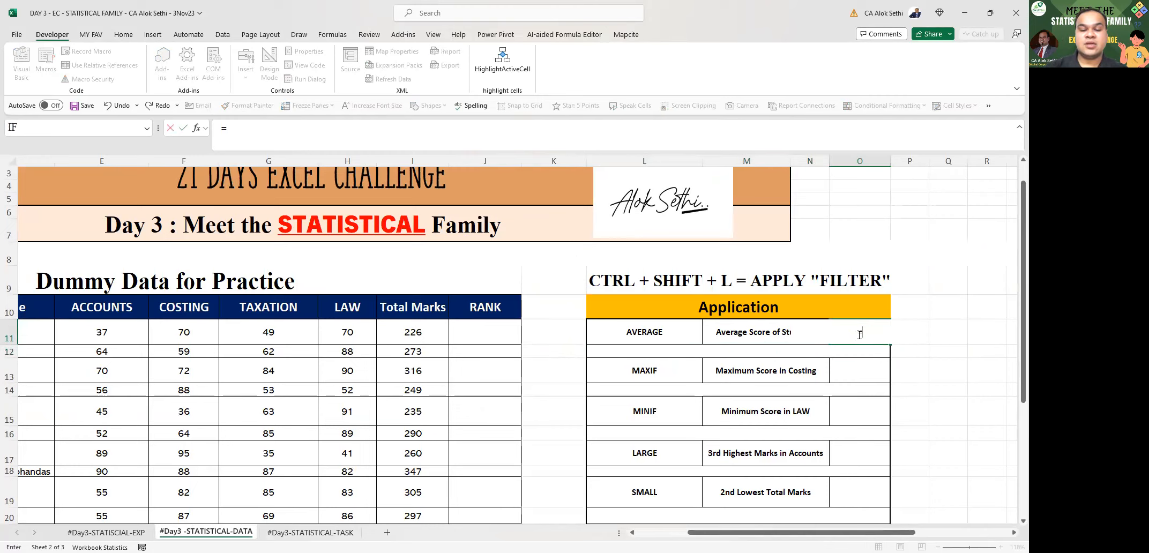
text(a)
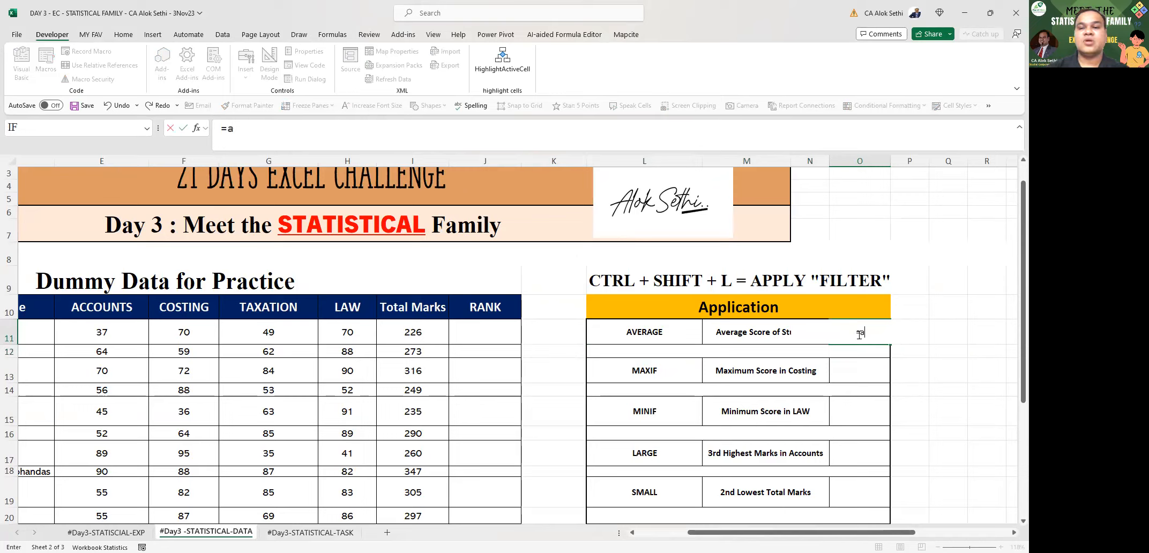
text(verage(accou)
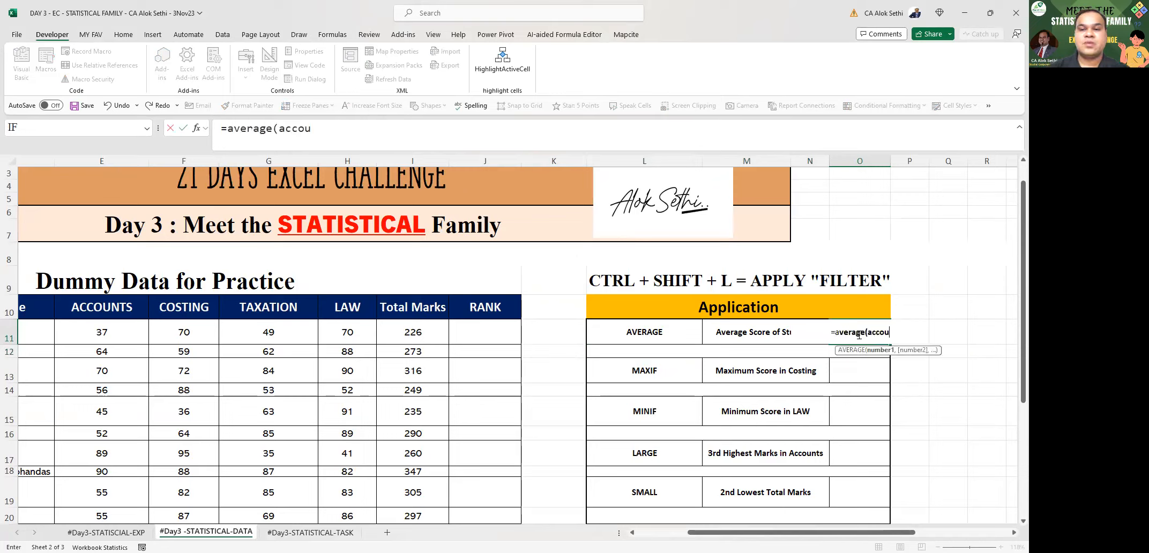
key(BackSpace)
key(BackSpace)
key(BackSpace)
key(BackSpace)
key(BackSpace)
text(Acc)
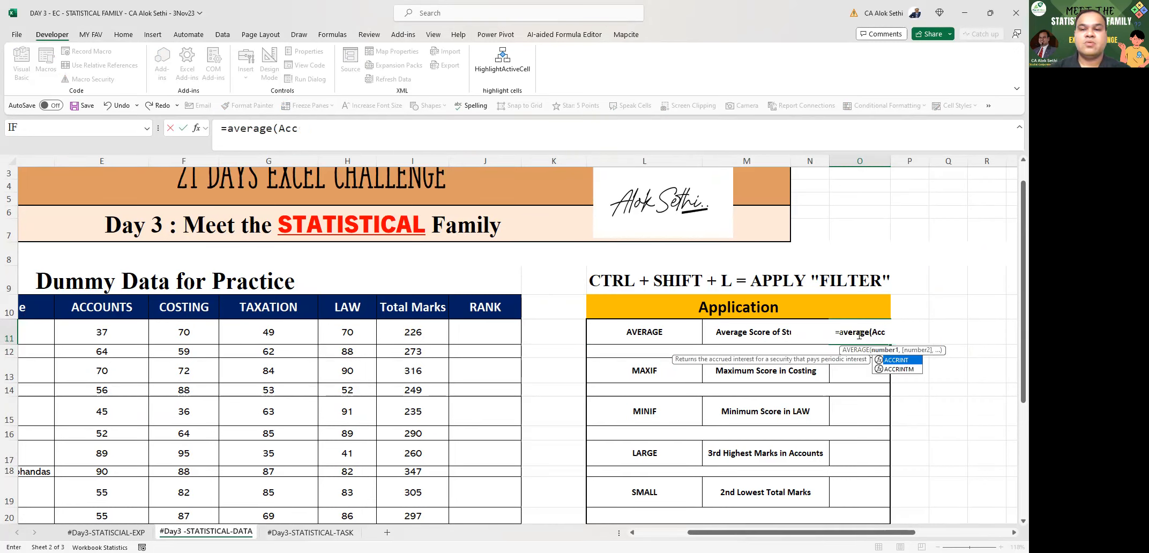
key(BackSpace)
key(BackSpace)
key(BackSpace)
key(BackSpace)
text(()
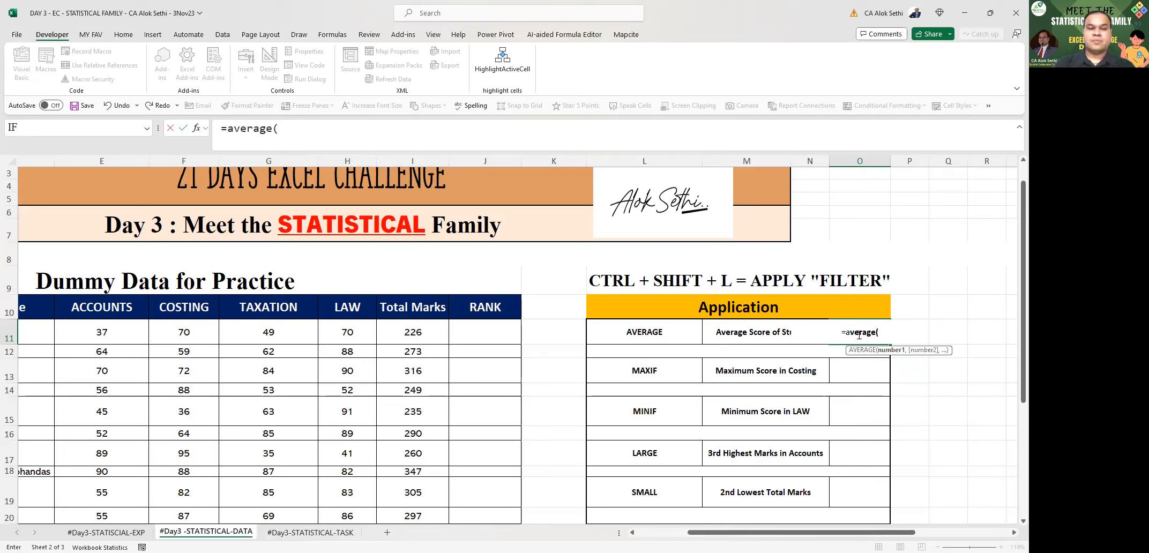
- Complete the AVERAGE formula in O11 with all the Accounts marks from E11 down to the last student
click(117, 333)
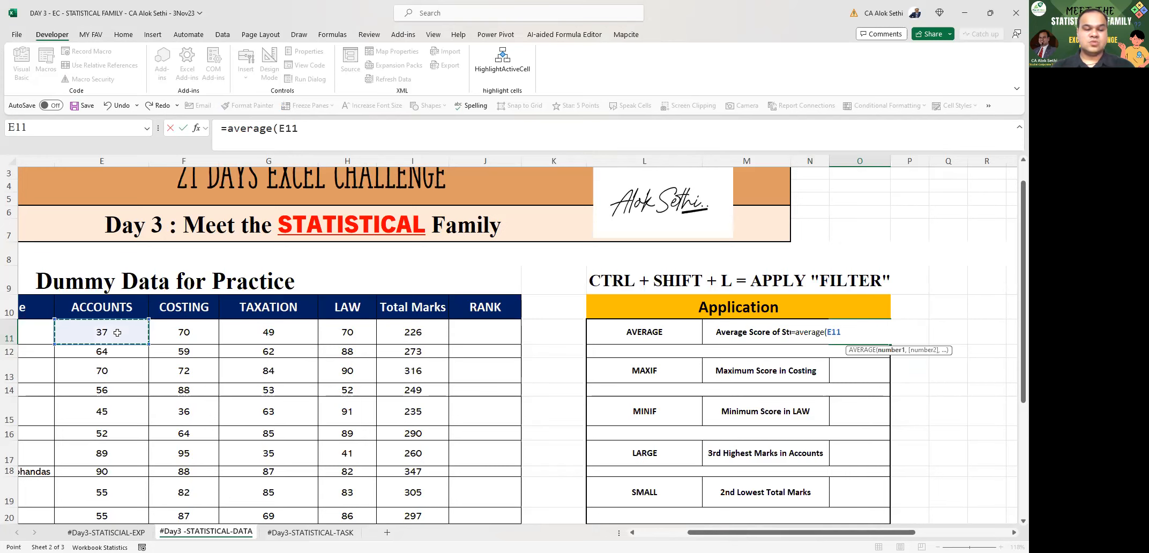
key(ctrl+shift+Down)
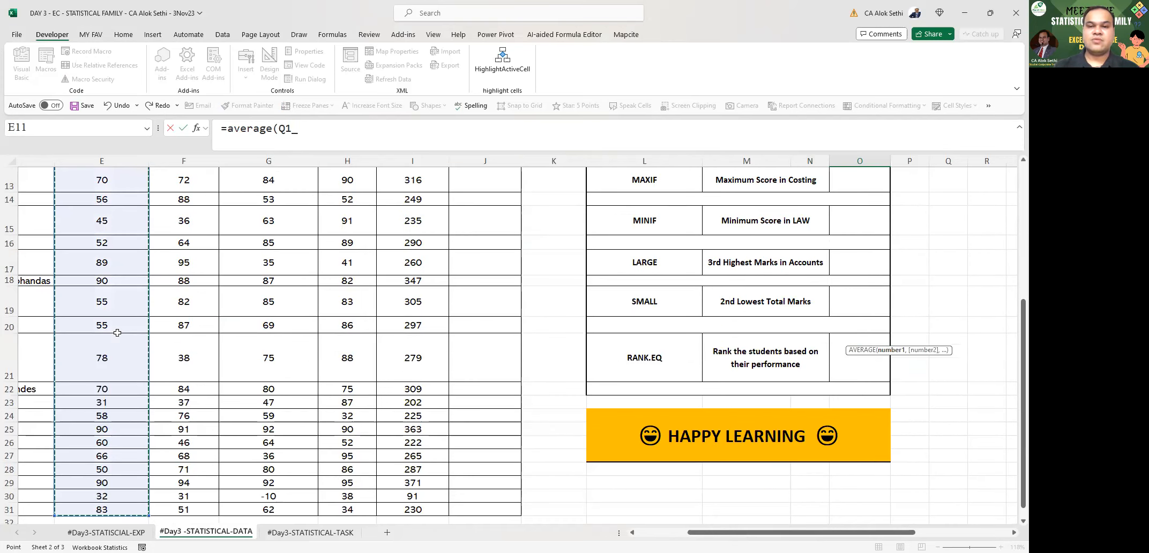
key(Escape)
key(Up)
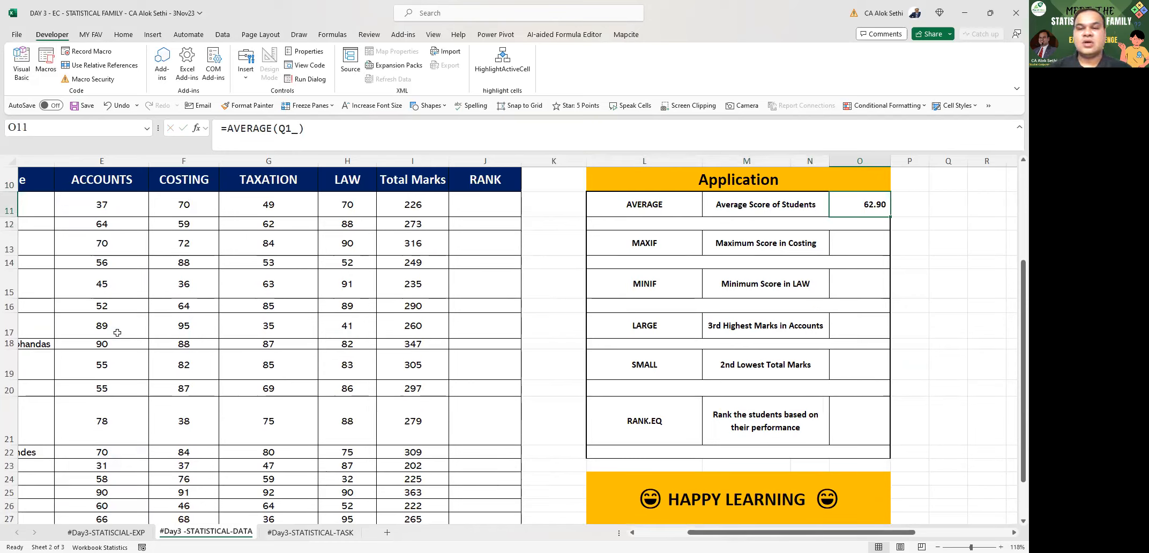
- Wrap the AVERAGE formula in O11 in ROUND with 0 digits
key(F2)
key(Left)
key(Left)
key(Left)
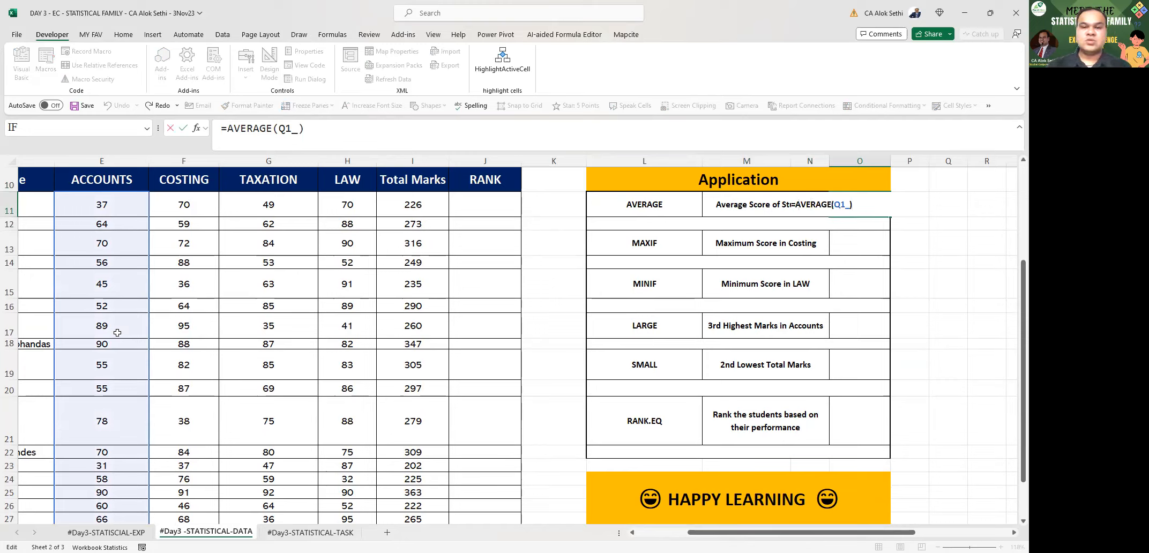
text(round()
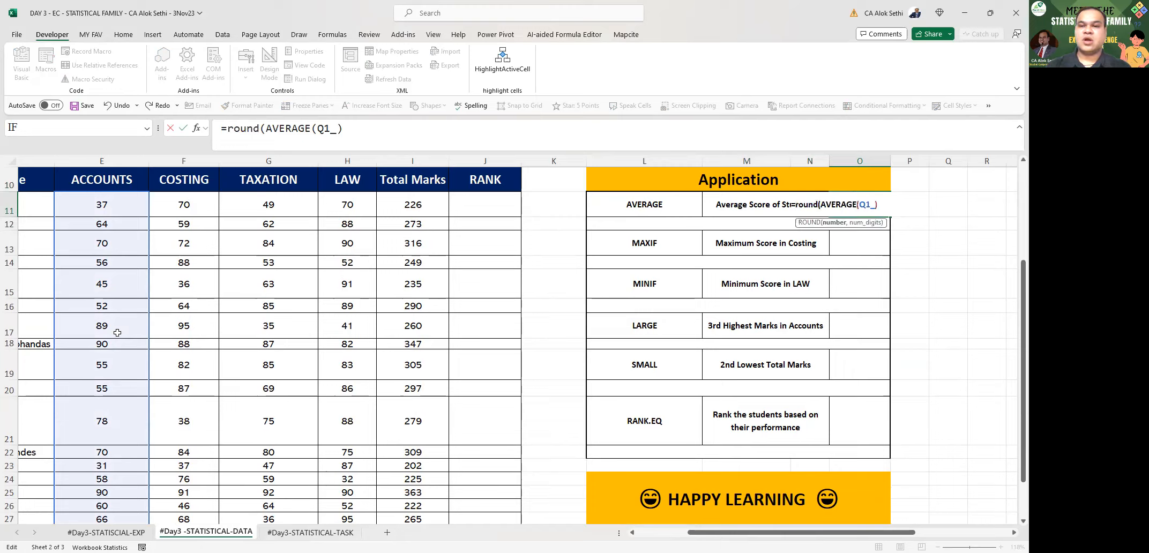
text(,0)
text())
key(Return)
key(Up)
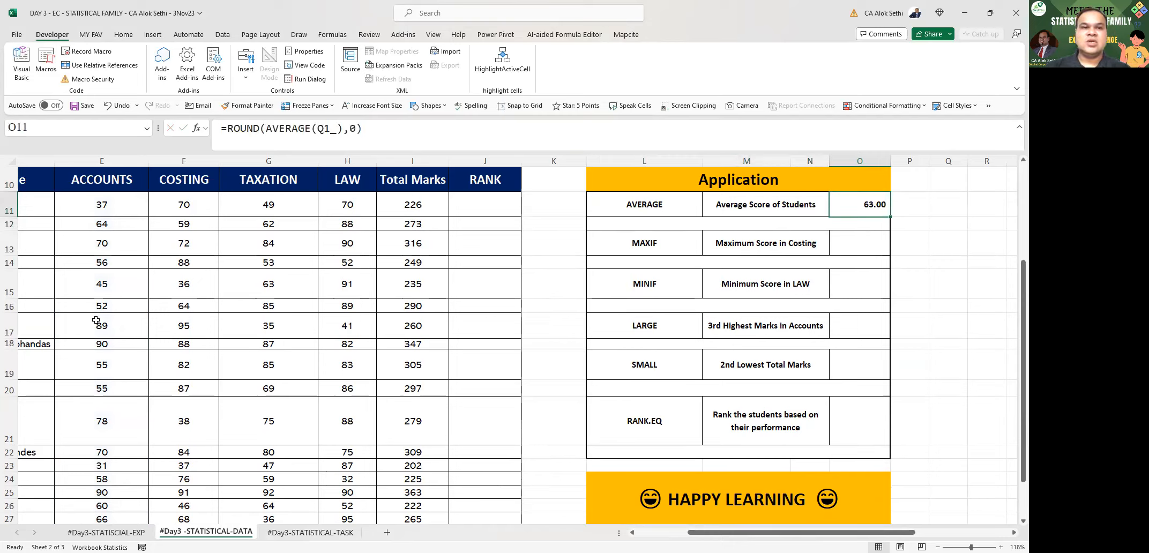
- Format the average score in O11 to show no decimal places
click(123, 35)
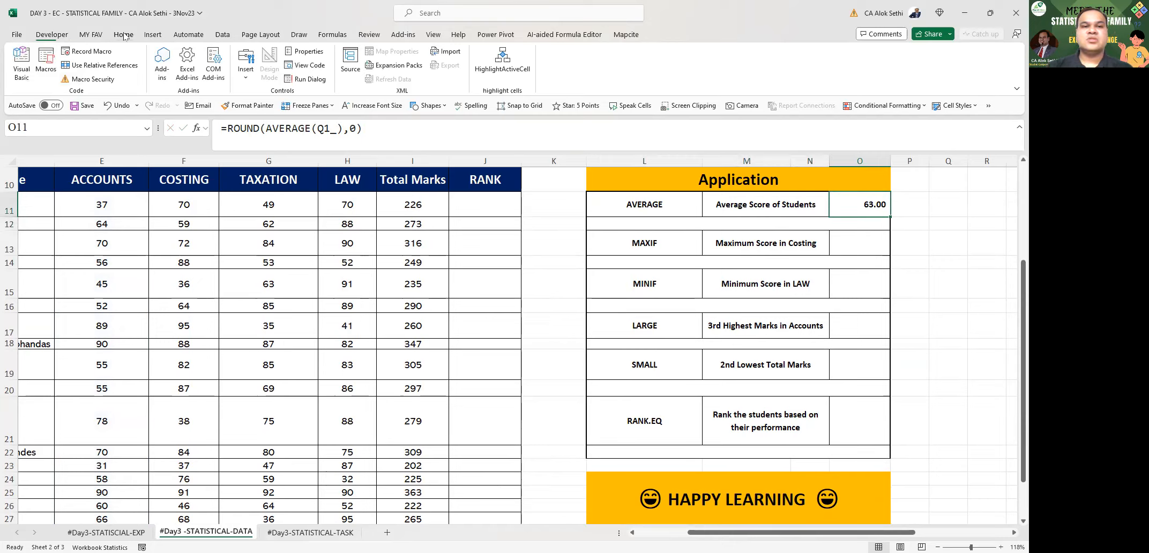
click(369, 73)
click(369, 73)
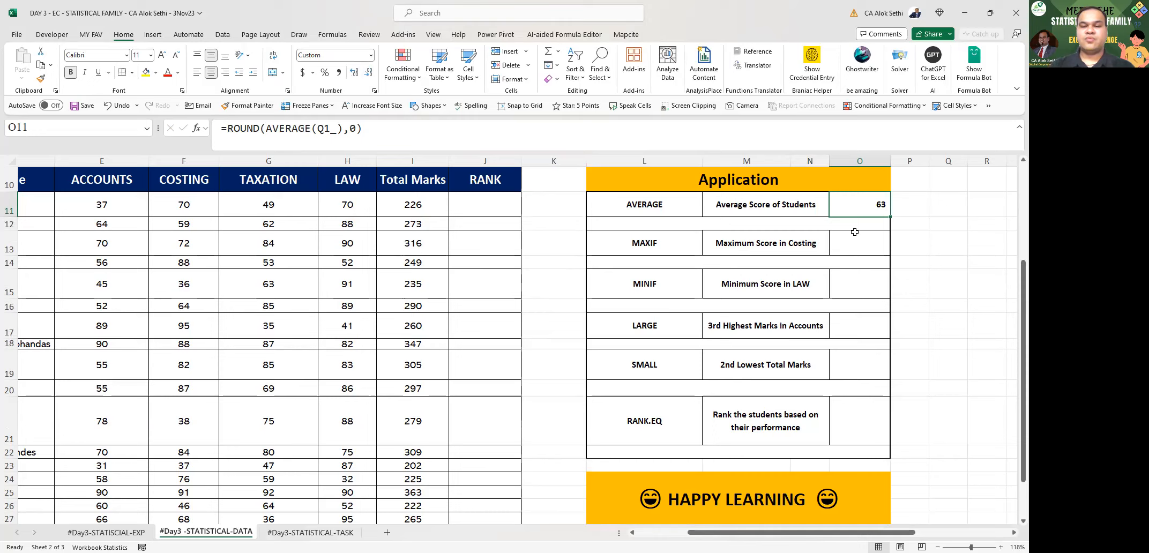
- Replace the formula in O11 with =average(Total) so it averages the Total Marks column
text(=)
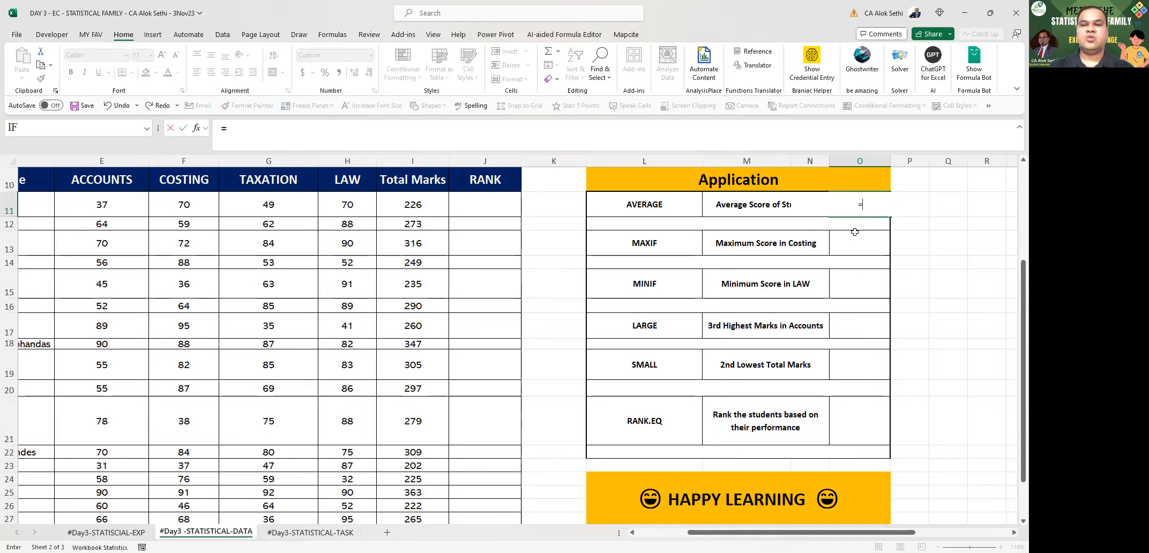
text(average(Total)
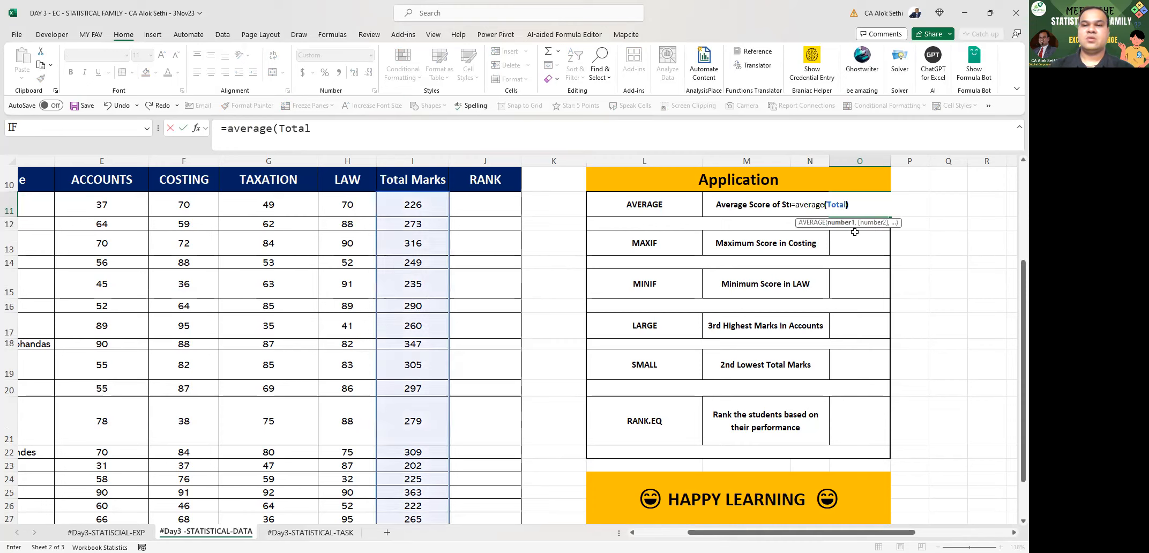
key(Return)
- Enter =max(Q2_) in O13 to return the maximum score in the Costing column
click(855, 232)
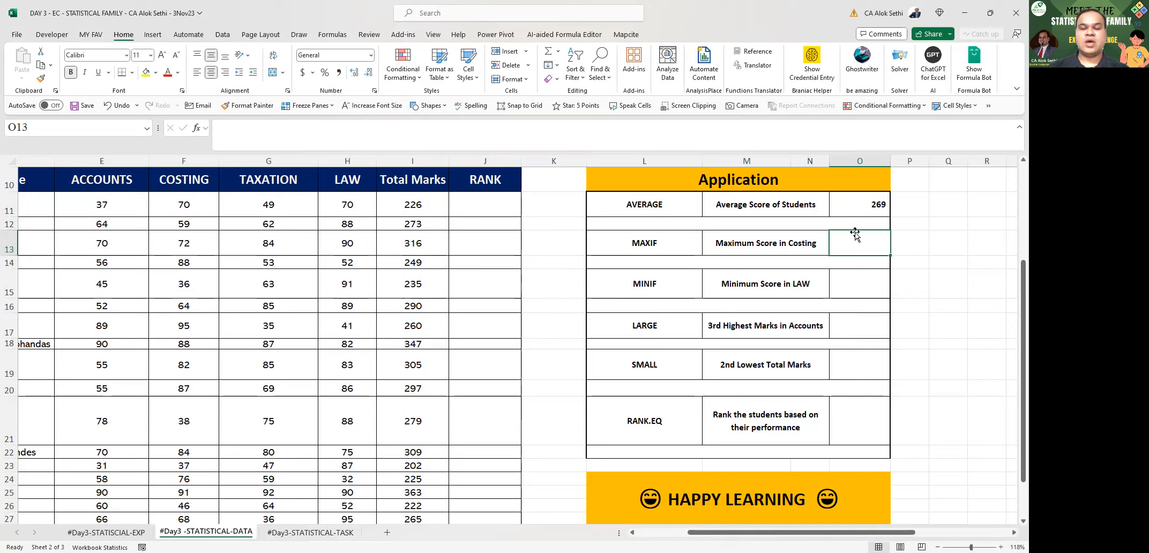
text(=)
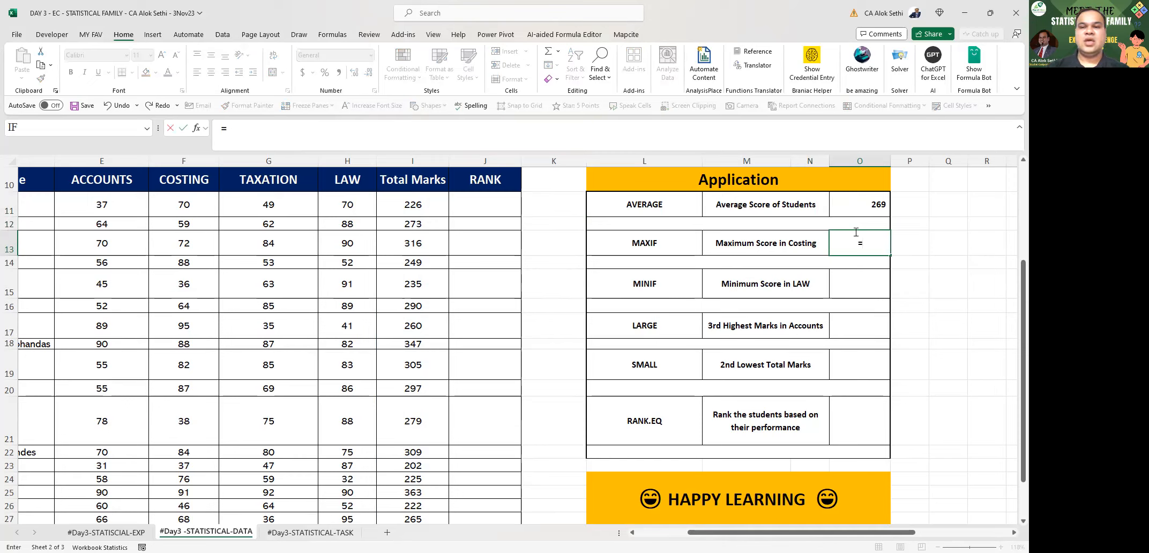
text(max()
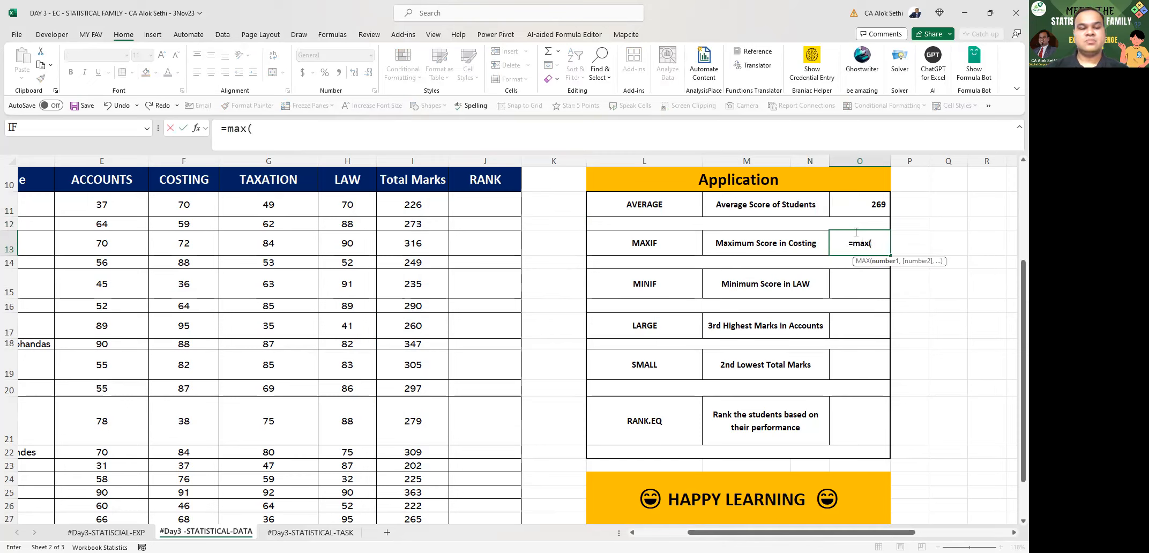
text(q2)
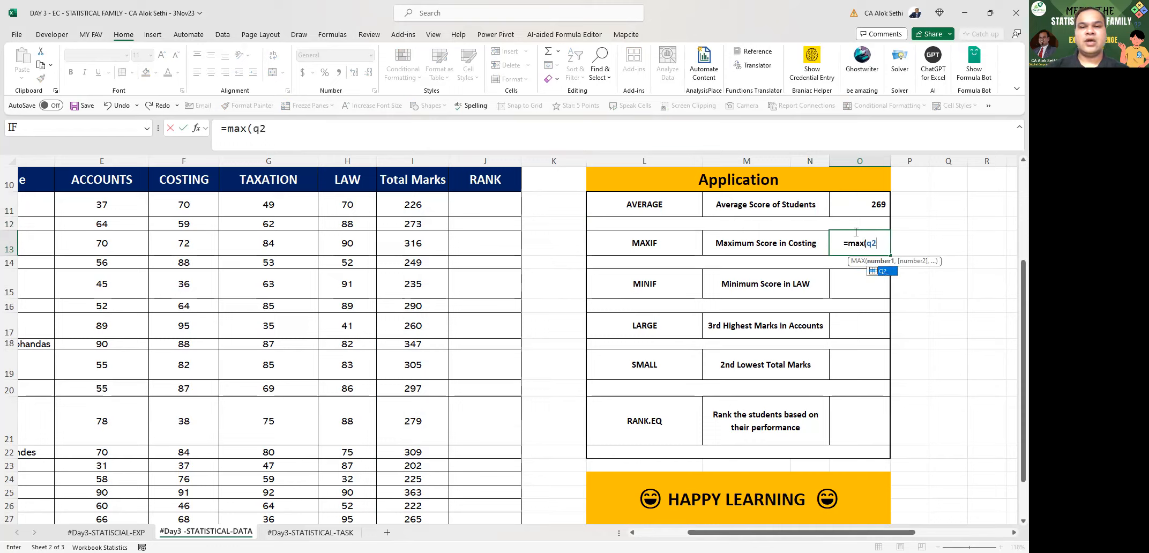
key(Tab)
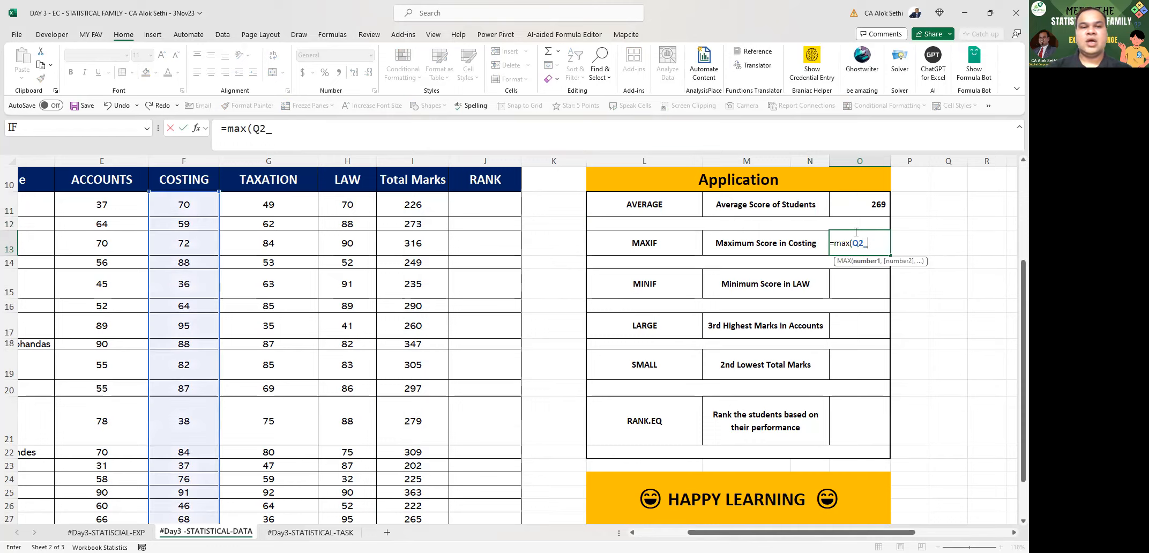
text())
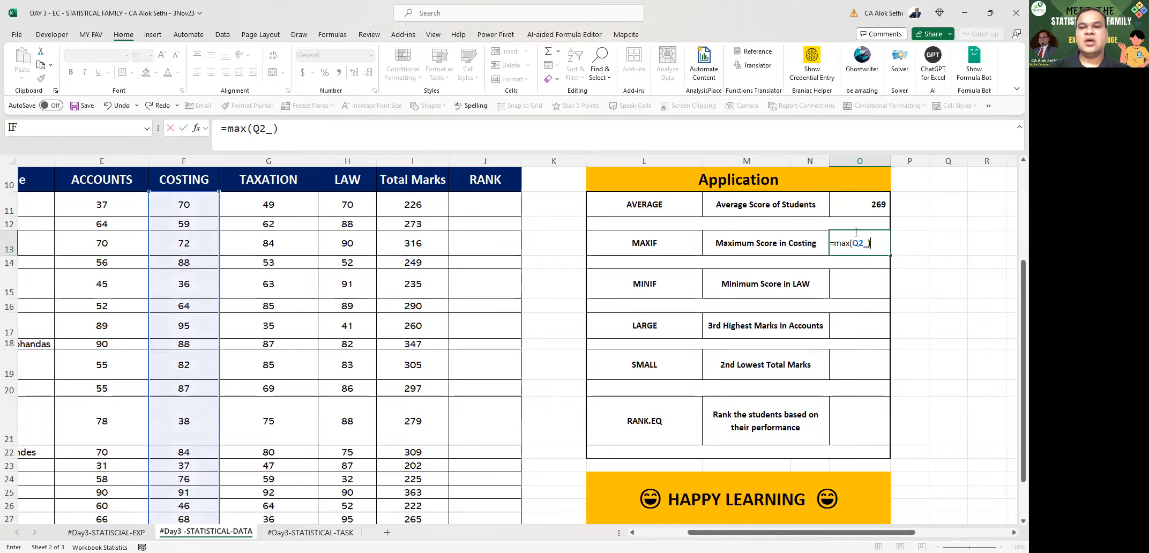
key(Return)
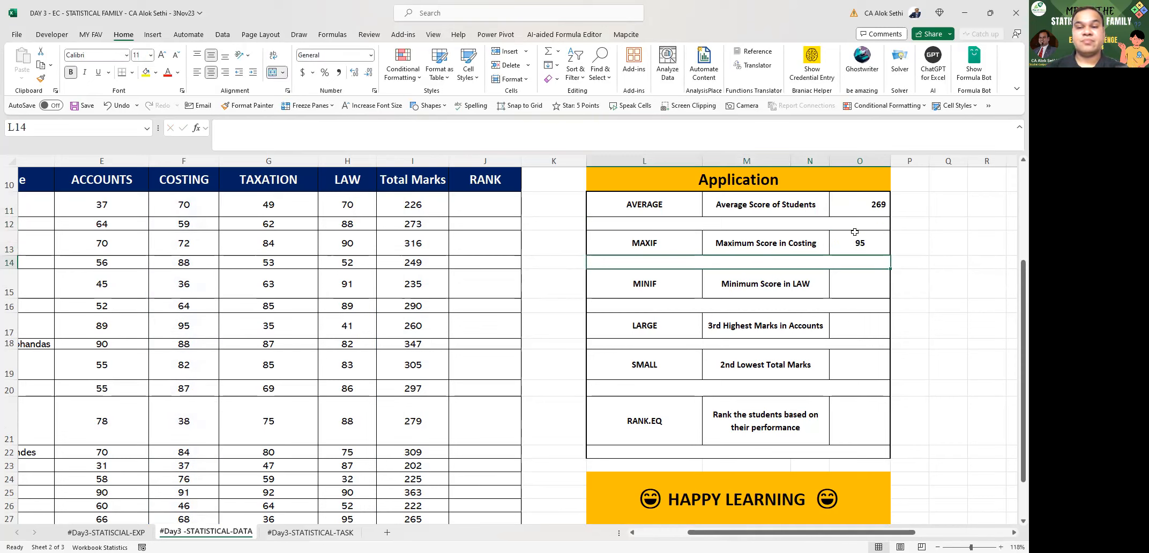
- Enter =min(Q4_) in O15 to return the minimum score in the Law column
key(Down)
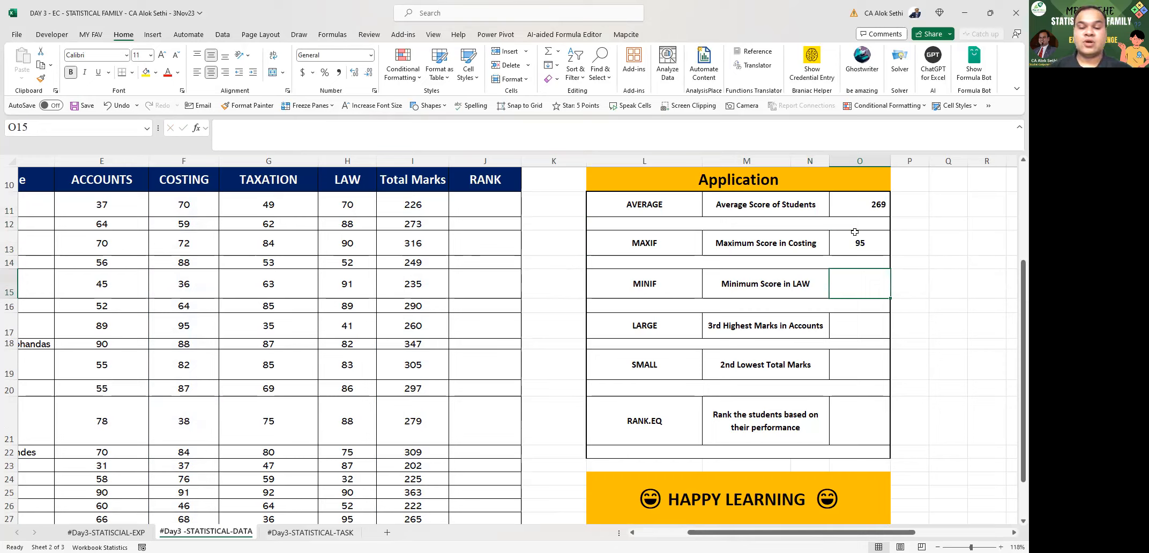
text(=m)
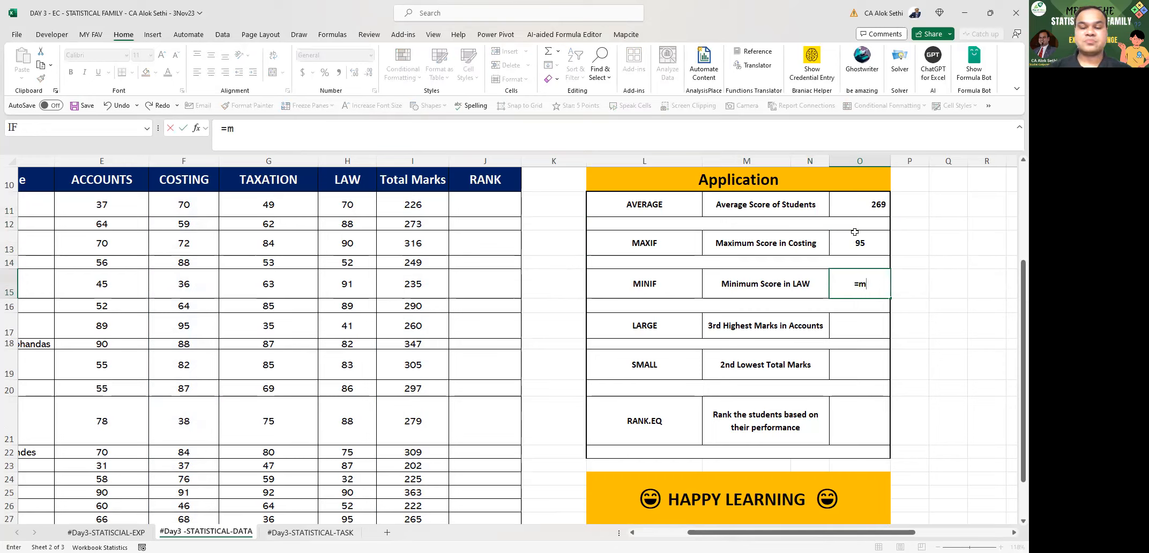
text(in()
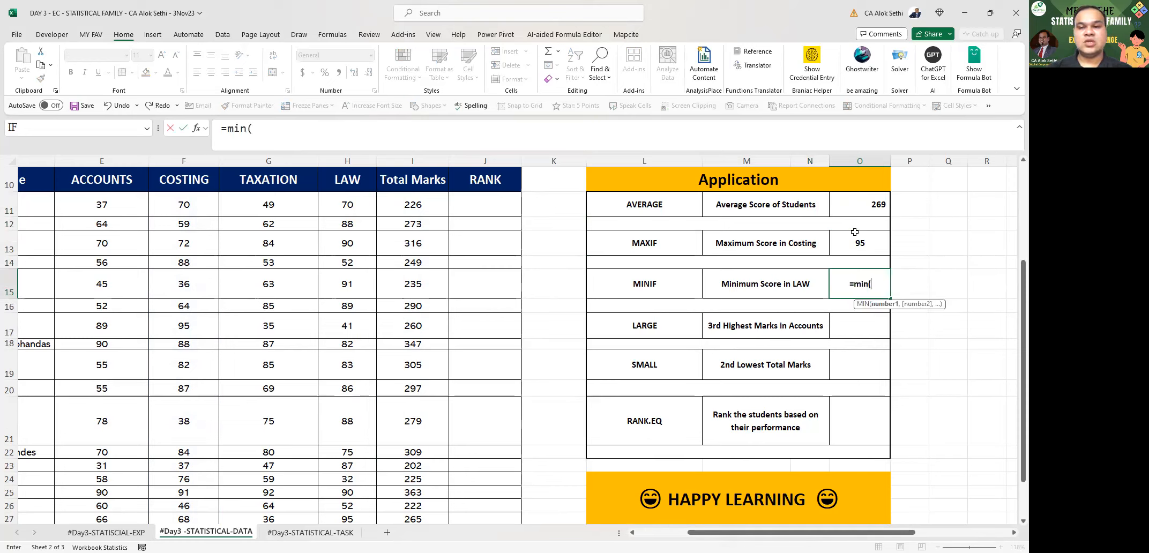
text(a3))
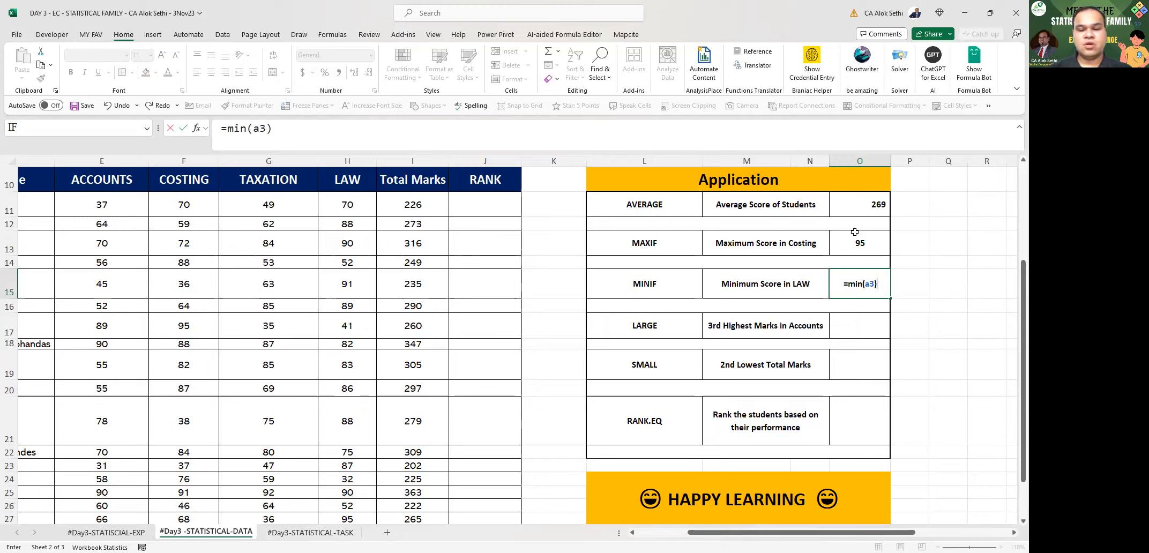
key(BackSpace)
key(BackSpace)
key(BackSpace)
text(Q4_)
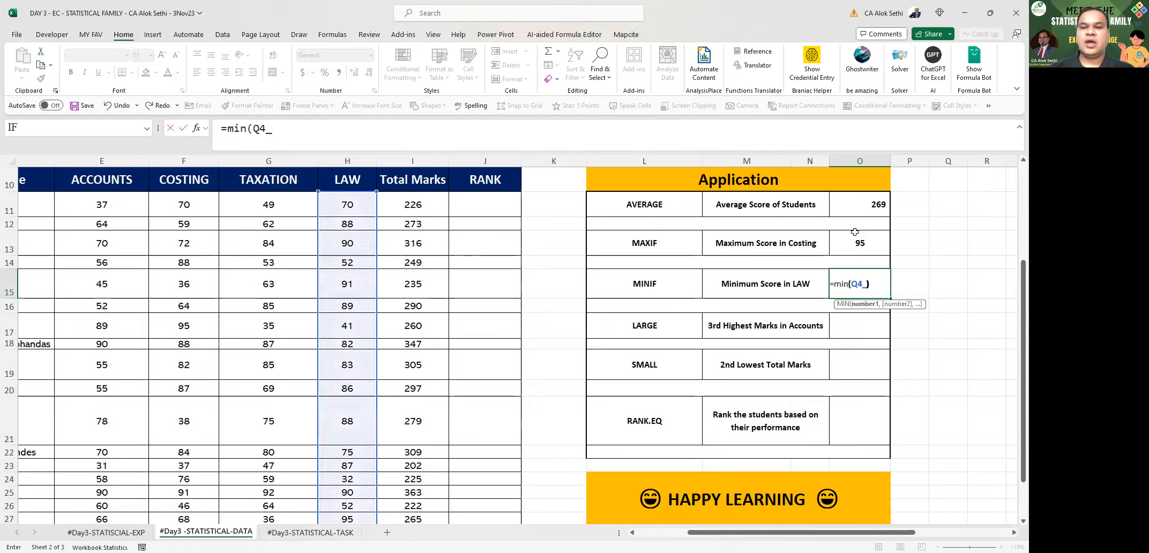
key(Return)
key(Up)
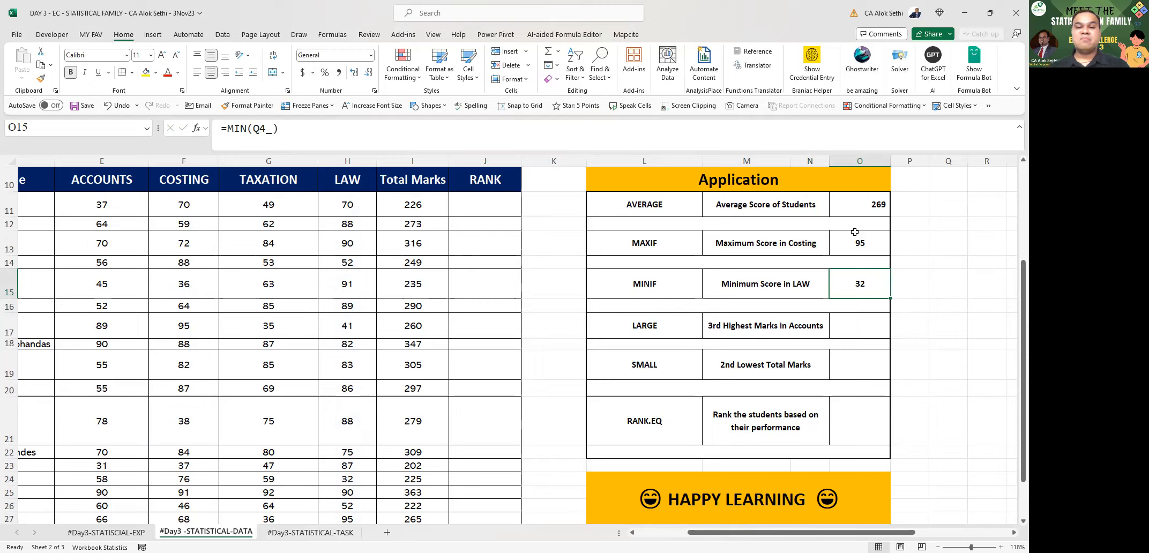
- Examine the MAX formula in O13 and the Costing range it refers to in the student table
click(666, 244)
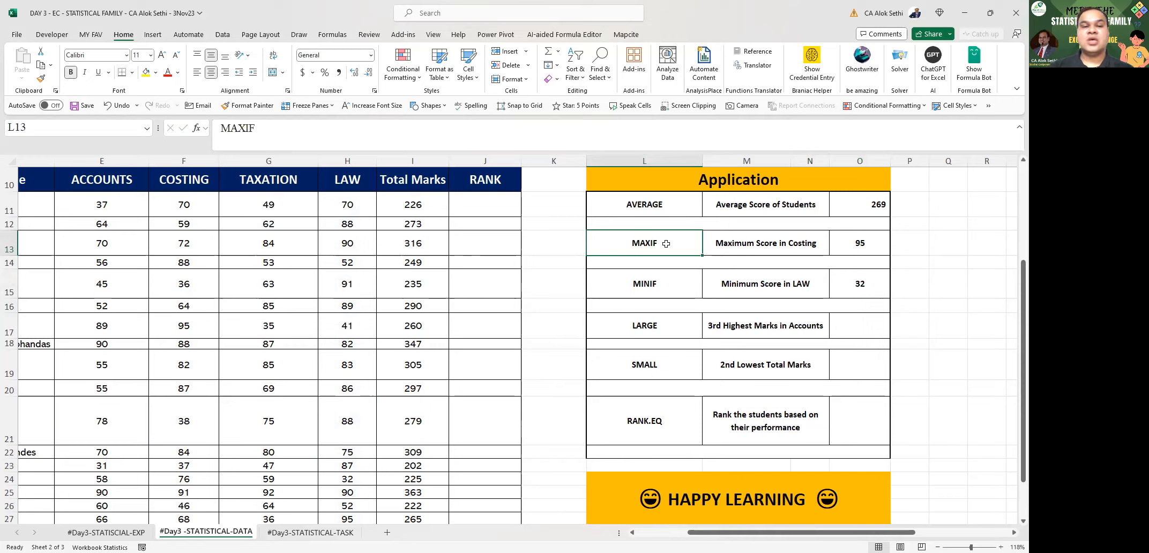
key(Right)
key(Right)
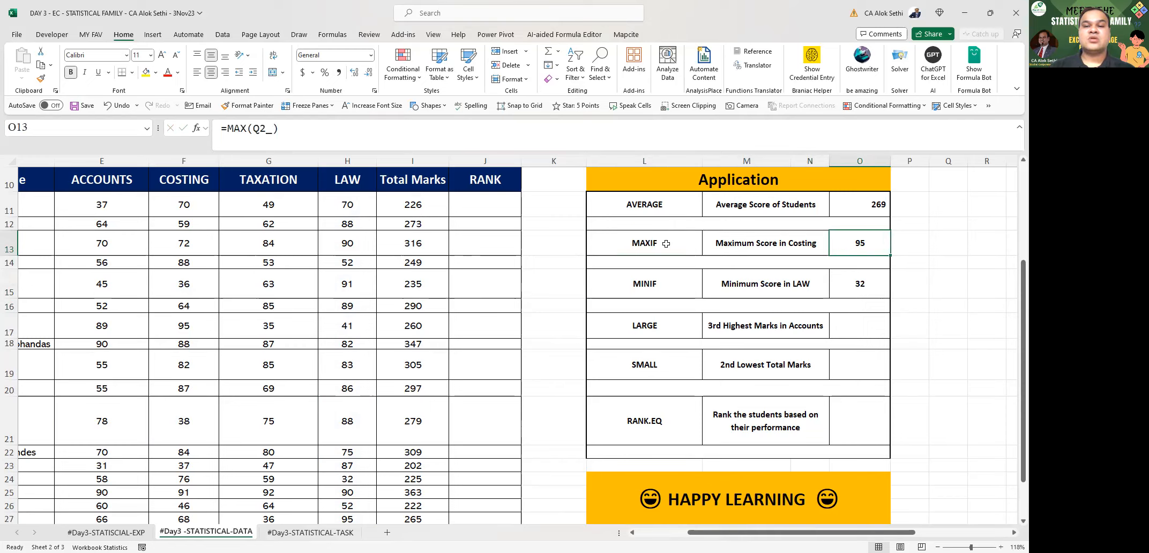
key(F2)
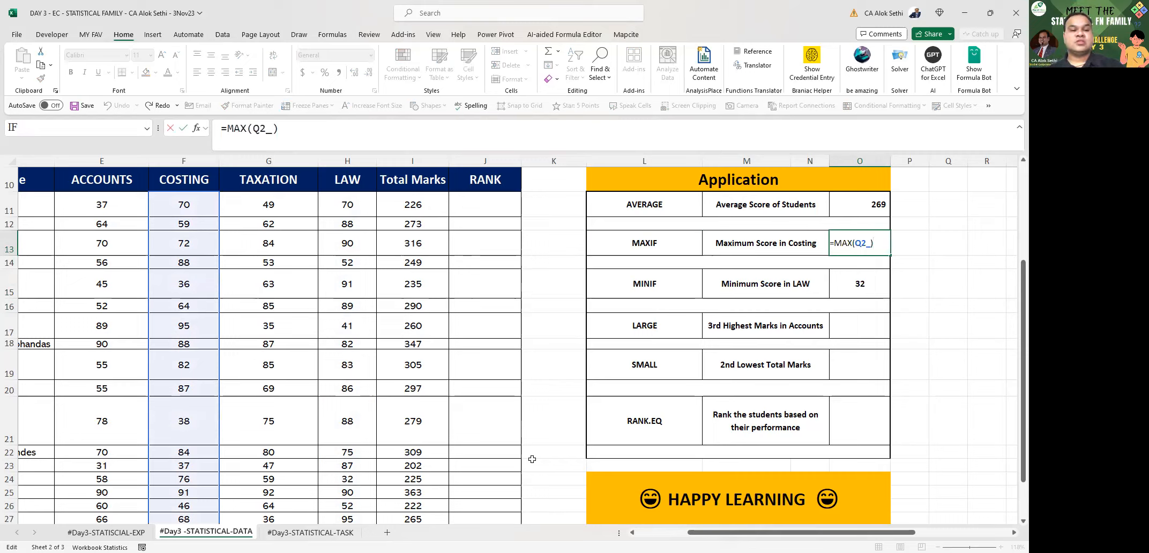
scroll(367, 399, left, 3)
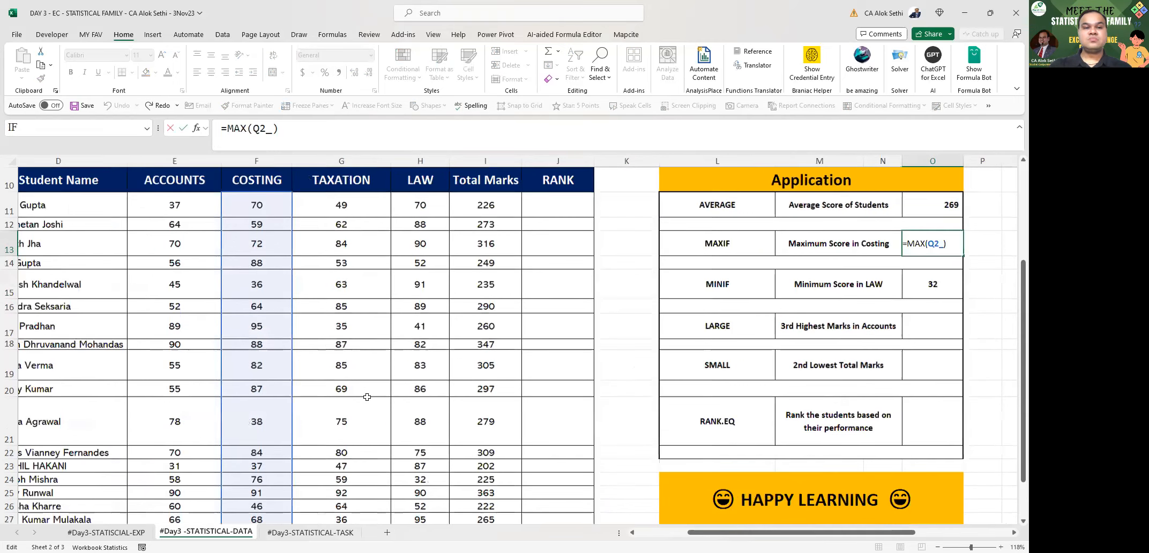
scroll(367, 397, left, 2)
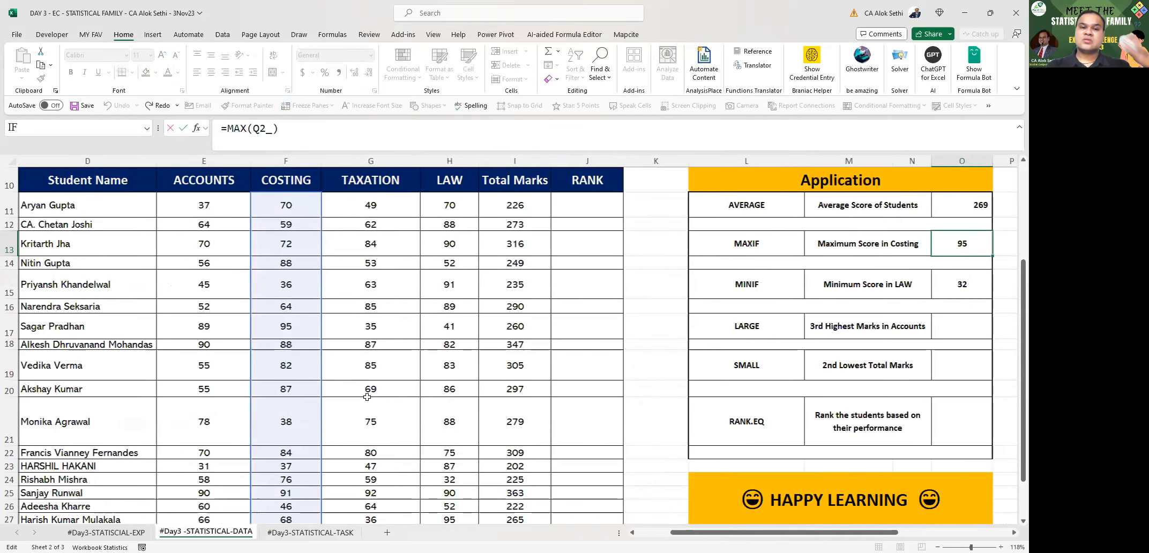
scroll(367, 398, right, 3)
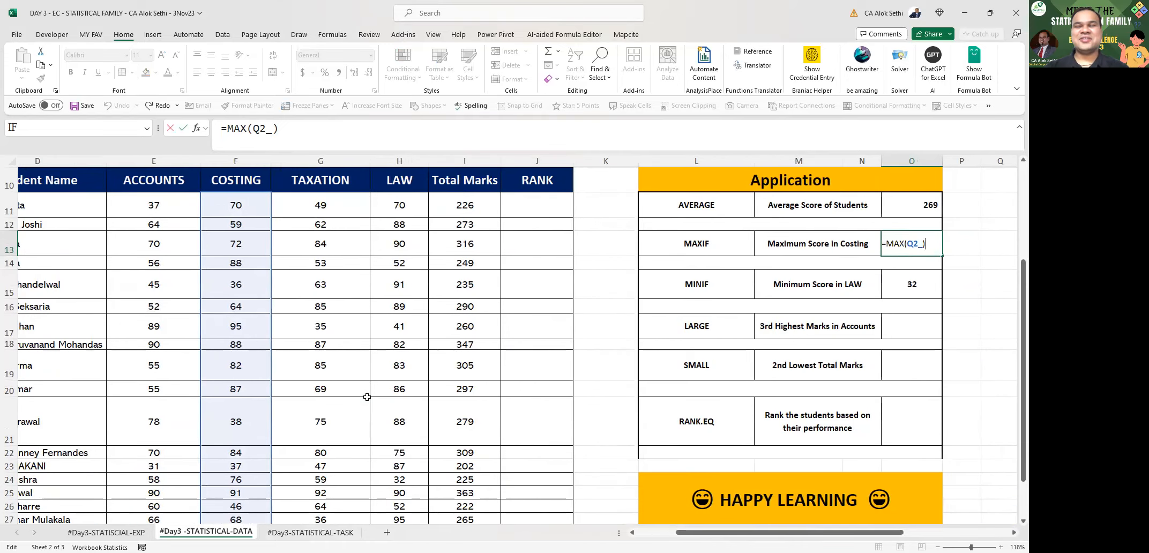
key(Return)
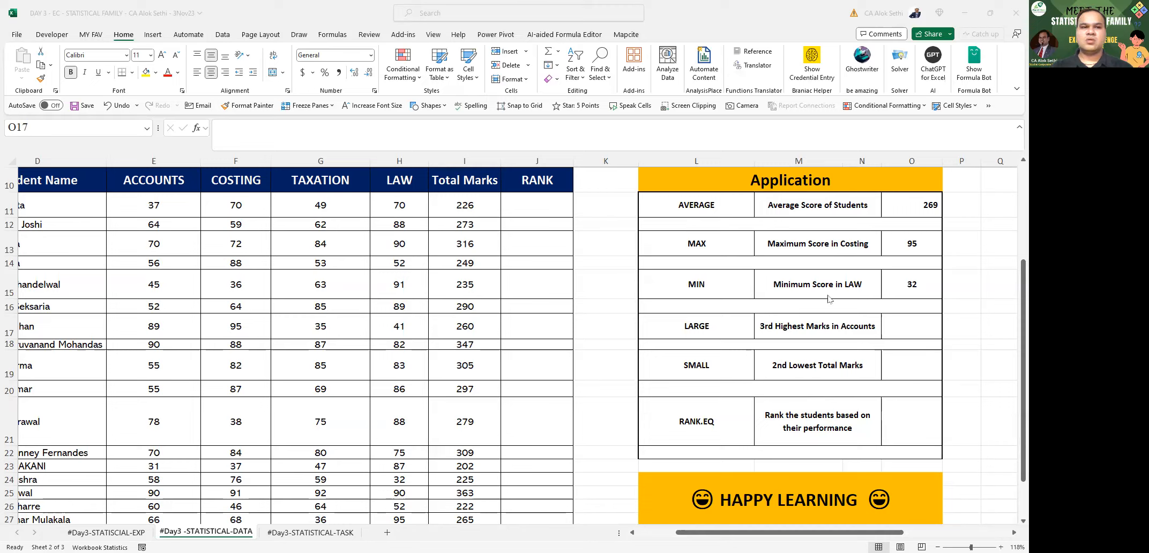
- Enter =large(Q1_,3) in O17 to return the third-highest marks in the Accounts column
click(893, 320)
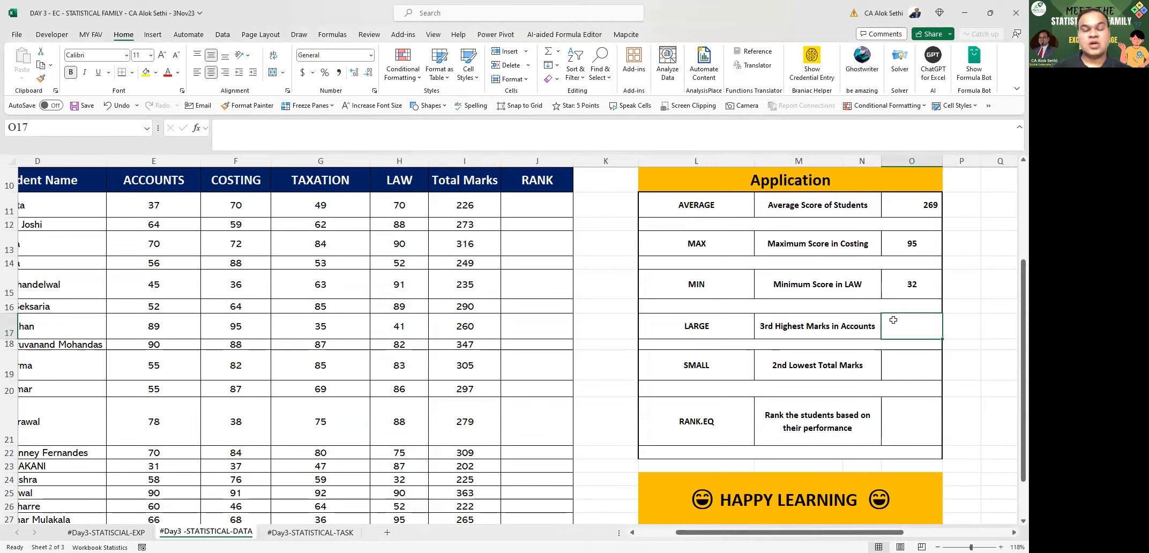
text(=)
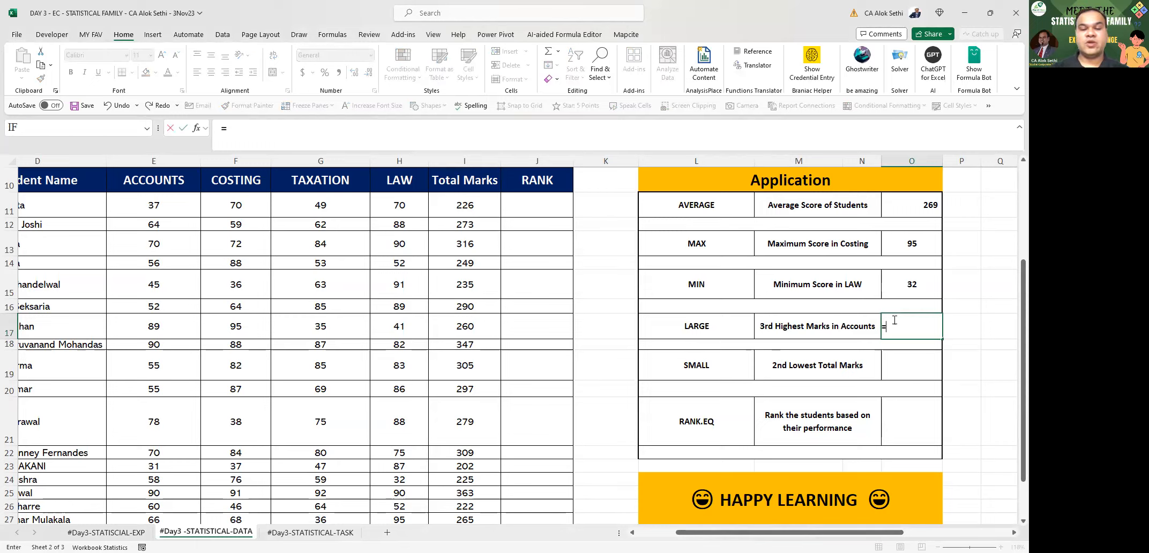
text(large)
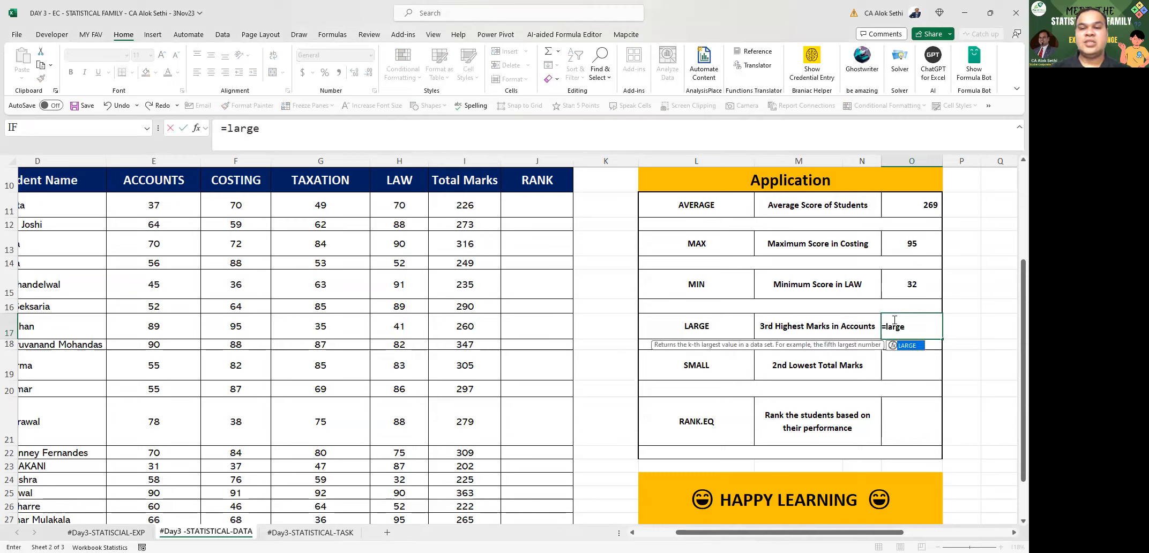
text(()
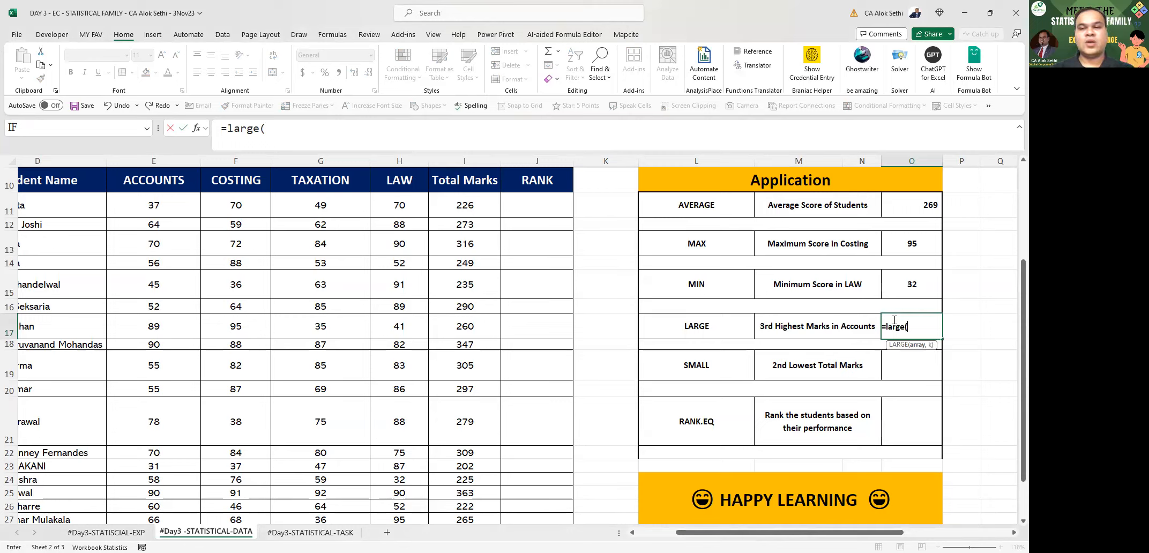
text(Q1_,)
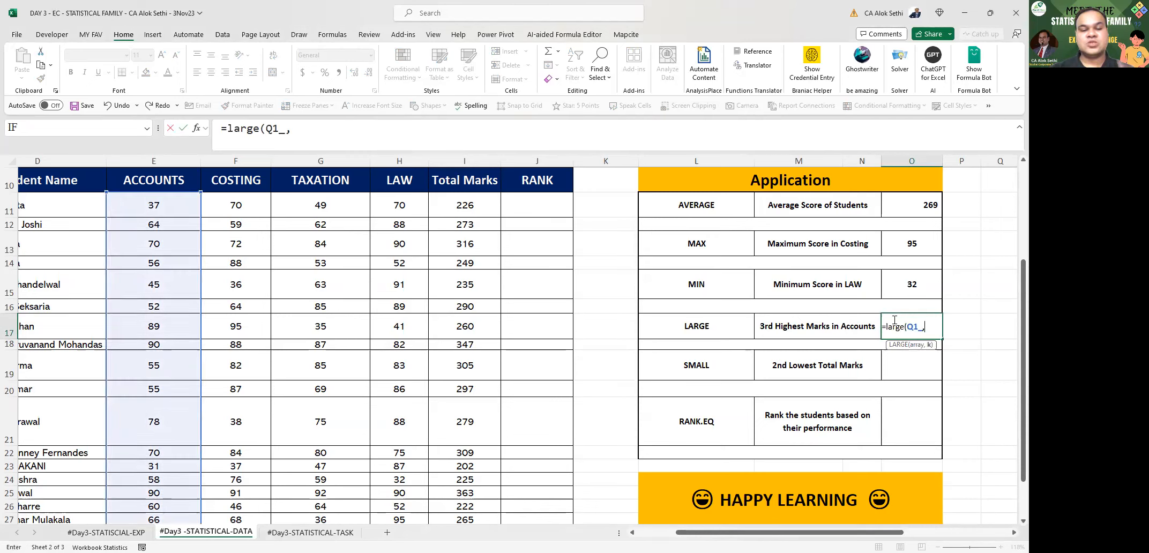
text(3)
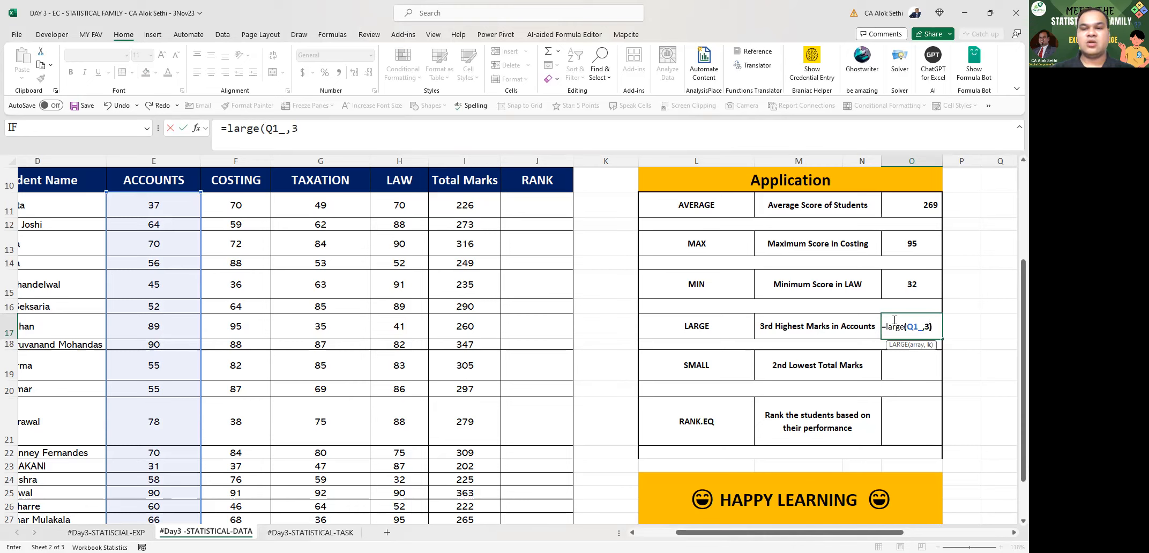
key(Return)
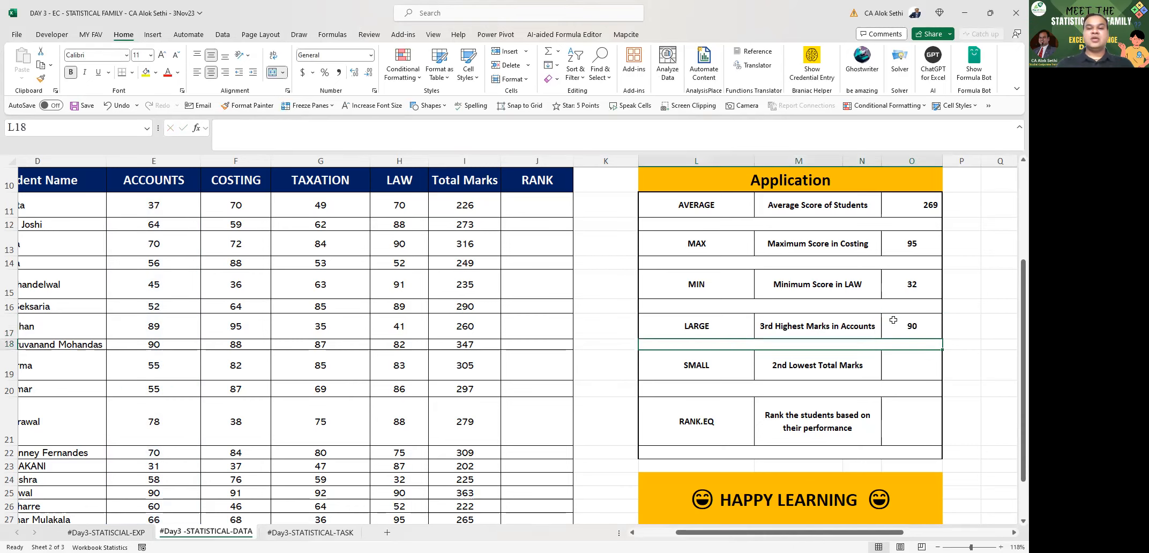
click(893, 320)
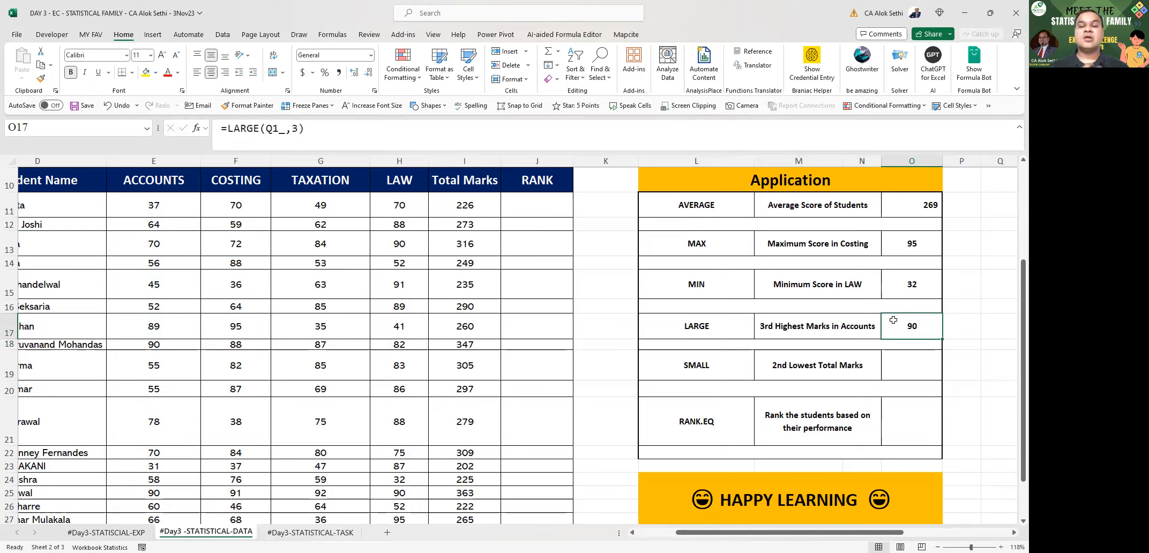
- Enter =small(Total,2) in O19 to return the second-lowest total marks
key(Down)
key(Down)
key(Up)
key(Down)
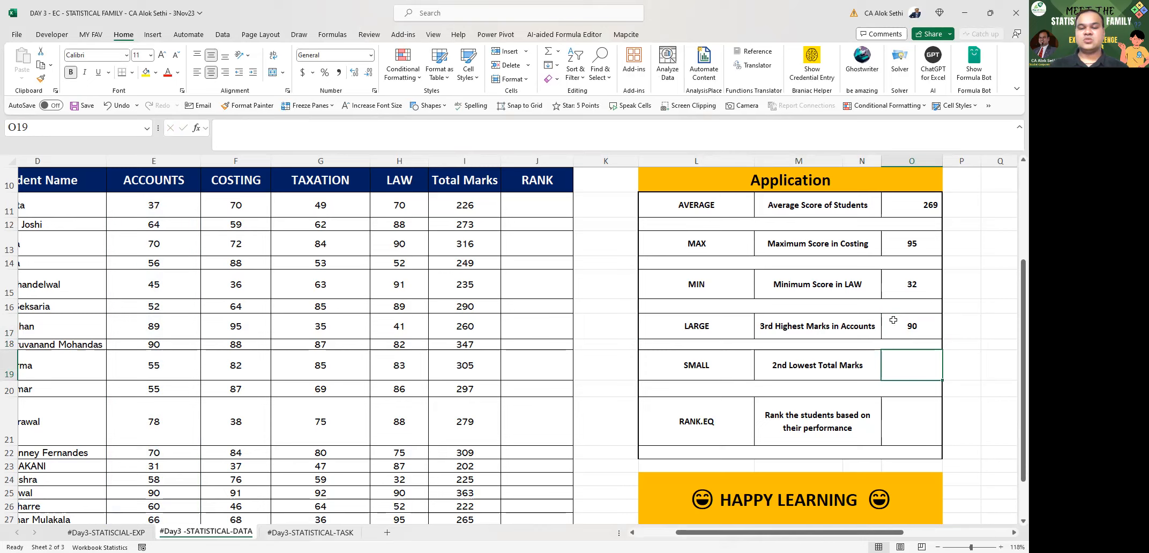
text(=)
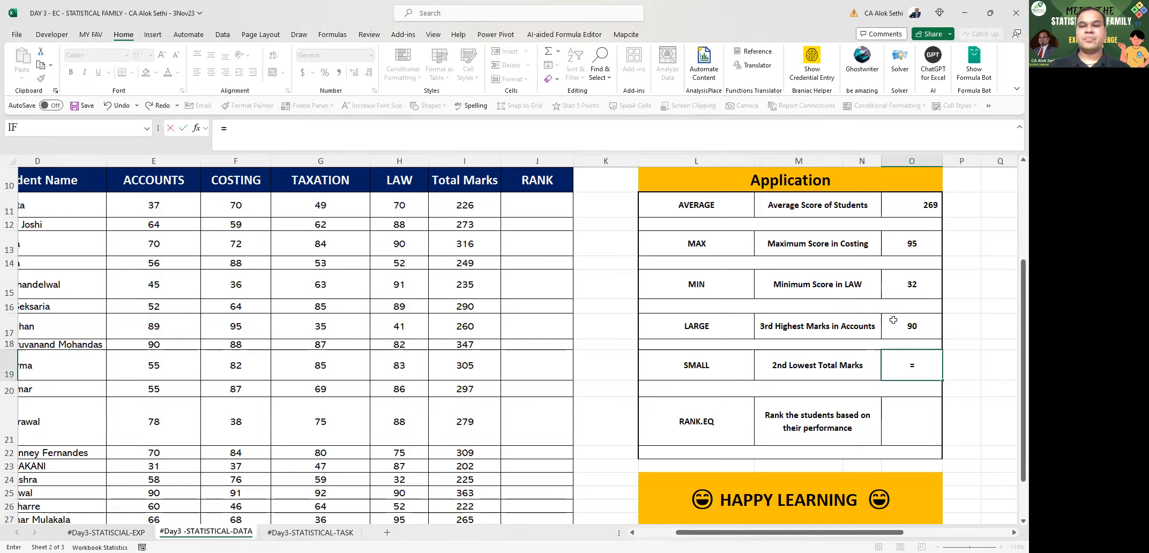
text(small()
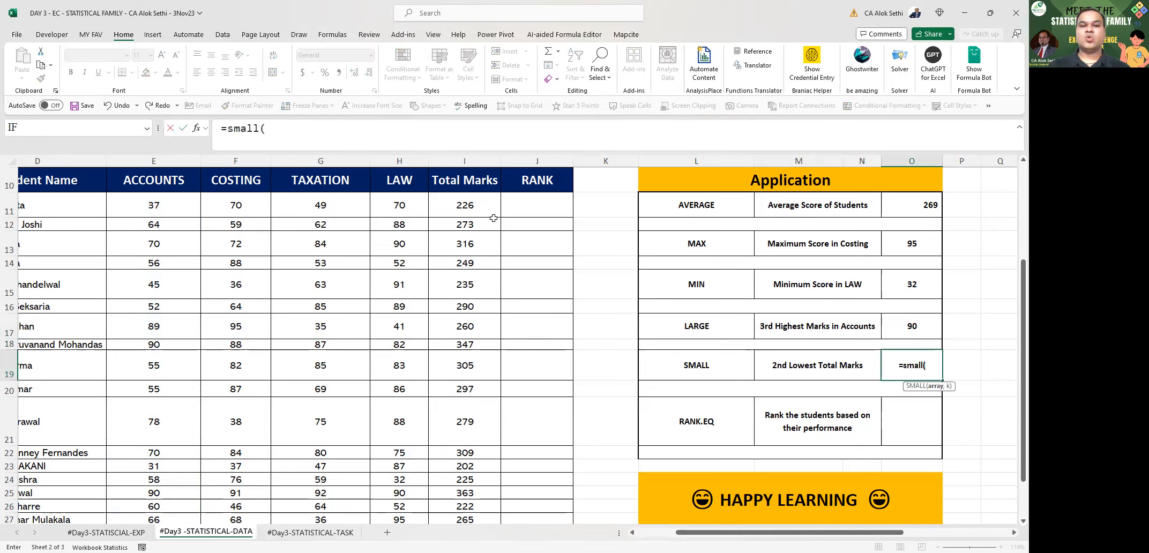
click(457, 196)
key(ctrl+shift+Down)
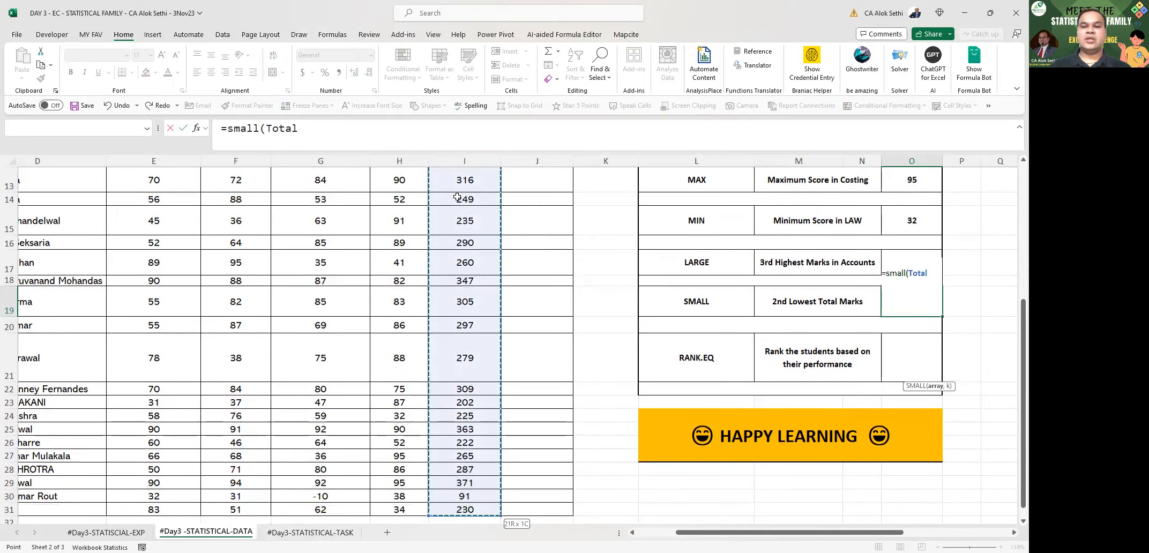
text())
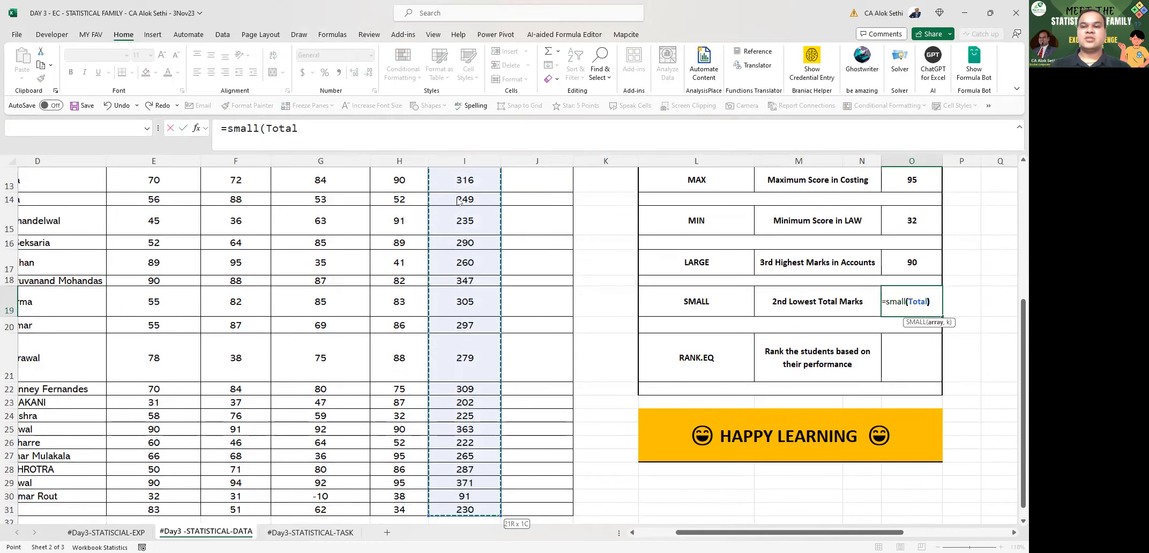
key(Return)
key(Return)
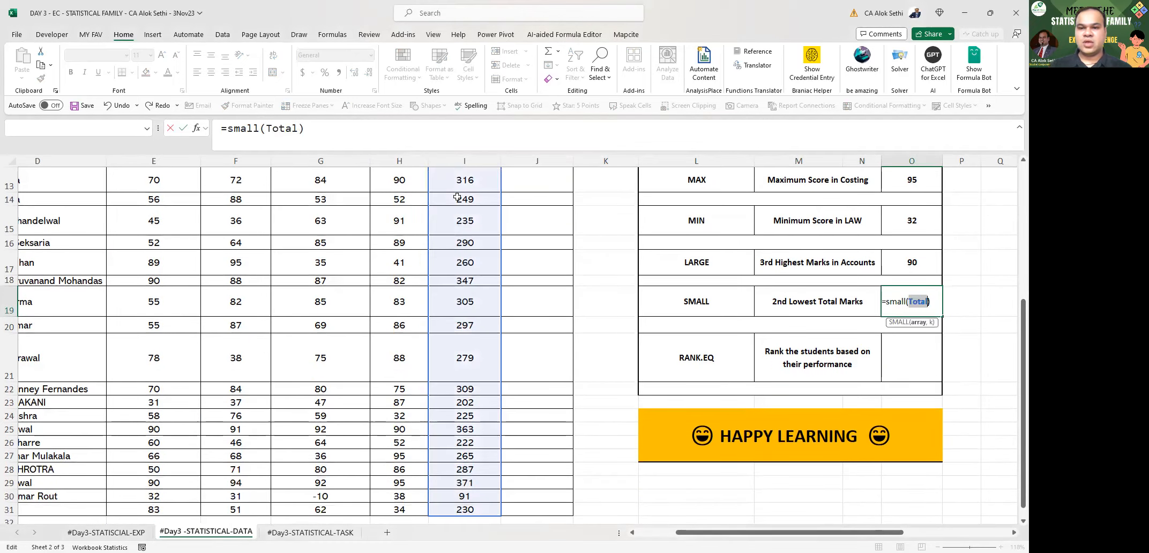
text(,2)
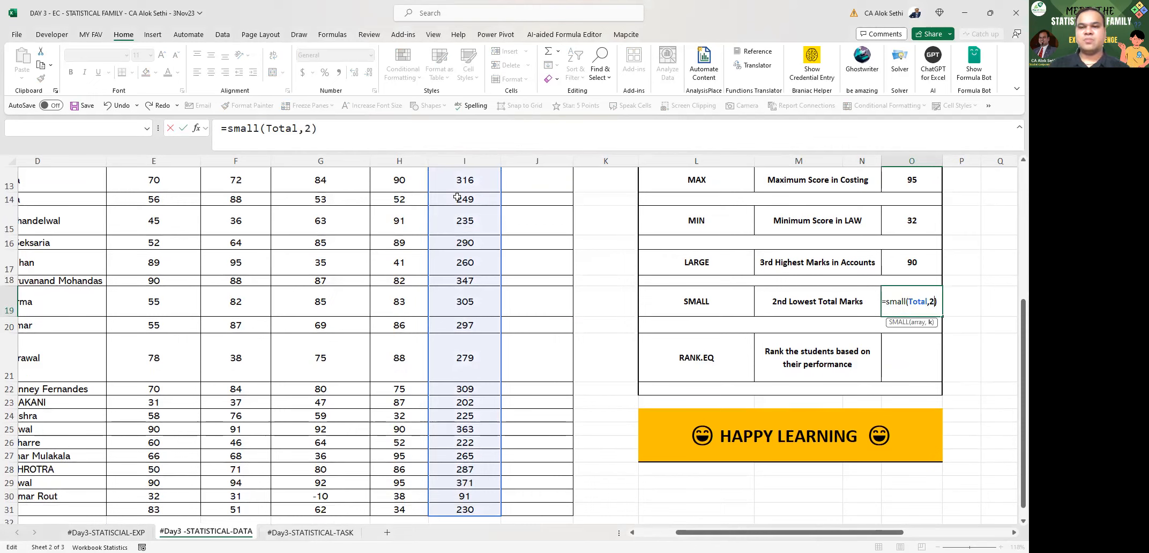
key(Return)
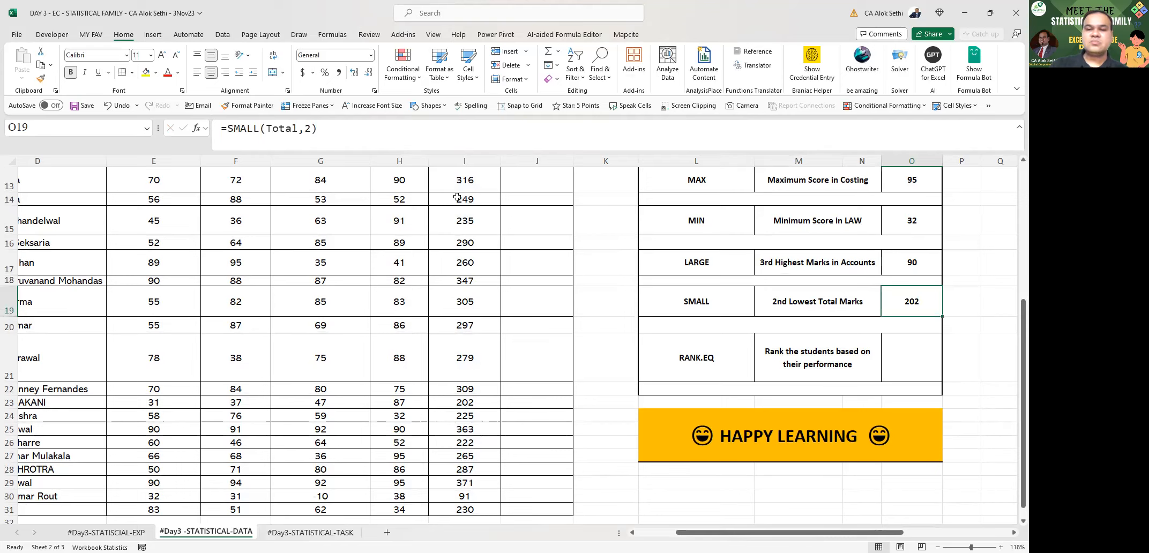
- Examine the formulas behind the SMALL, LARGE and MIN results in the Application table
key(Up)
key(Up)
key(Up)
key(Up)
key(Up)
key(Up)
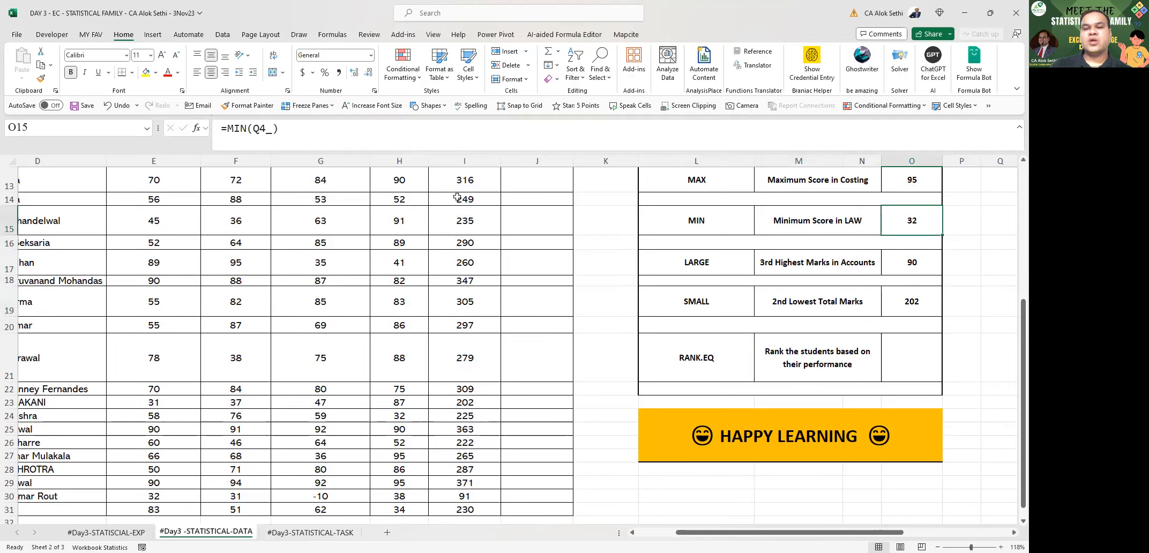
key(Up)
- Enter the note Col J in O21 beside the RANK.EQ description
key(Down)
key(Down)
key(Down)
key(Down)
key(Down)
key(Down)
key(Down)
key(Down)
key(Down)
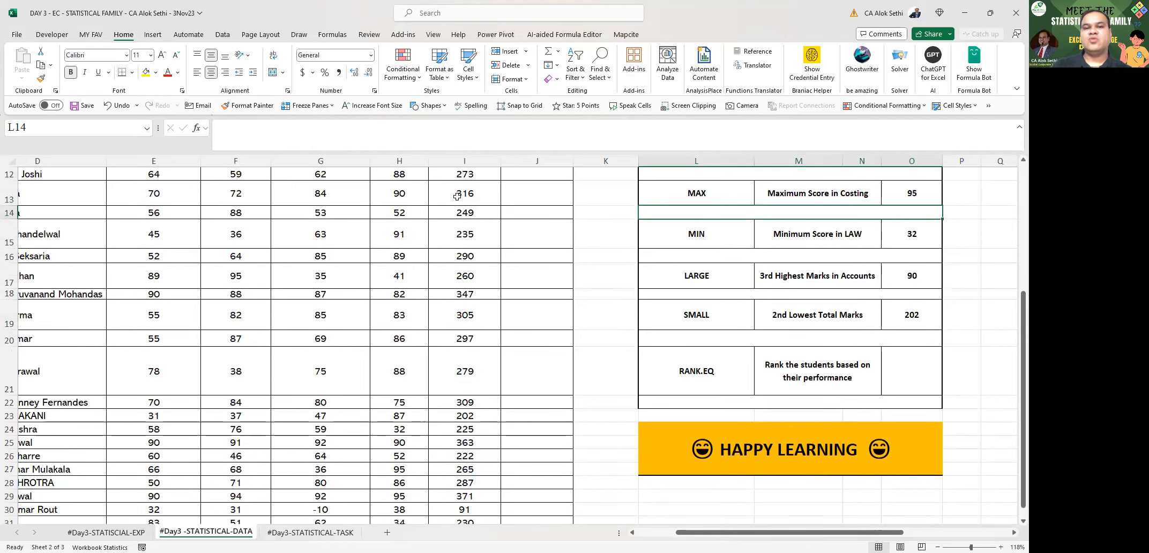
text(Co)
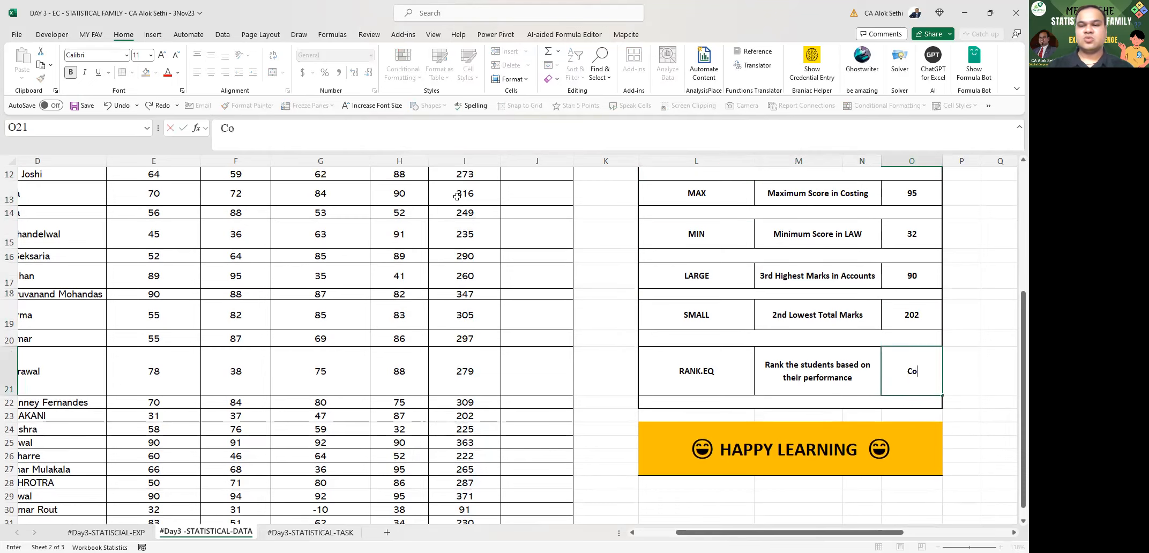
text(l J)
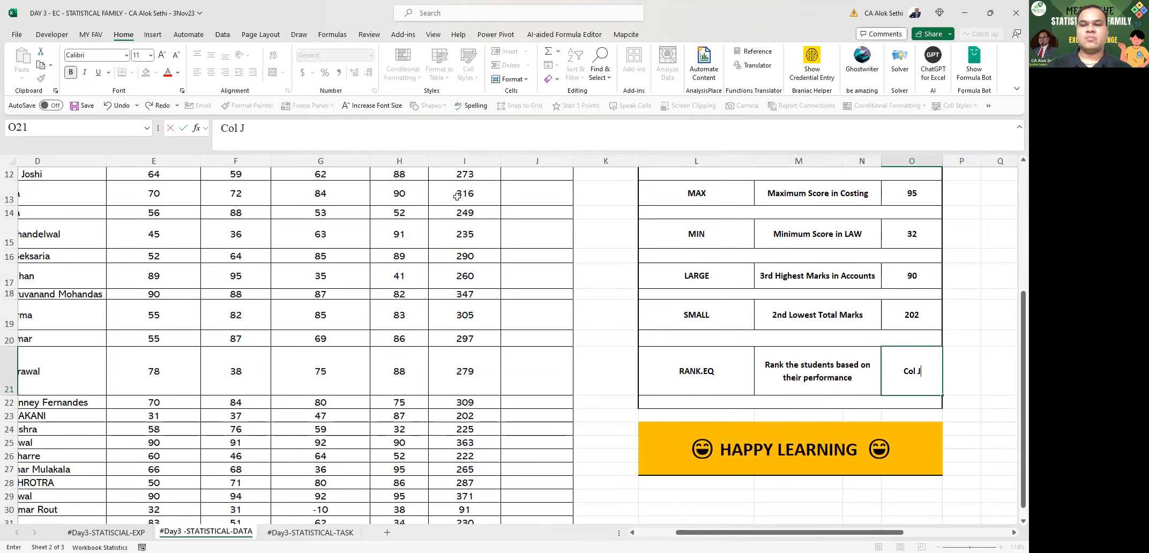
key(Return)
- Enter =rank.eq(I11,Total) in J11 to rank the first student by total marks, omitting the order argument
scroll(521, 266, up, 2)
scroll(521, 266, up, 2)
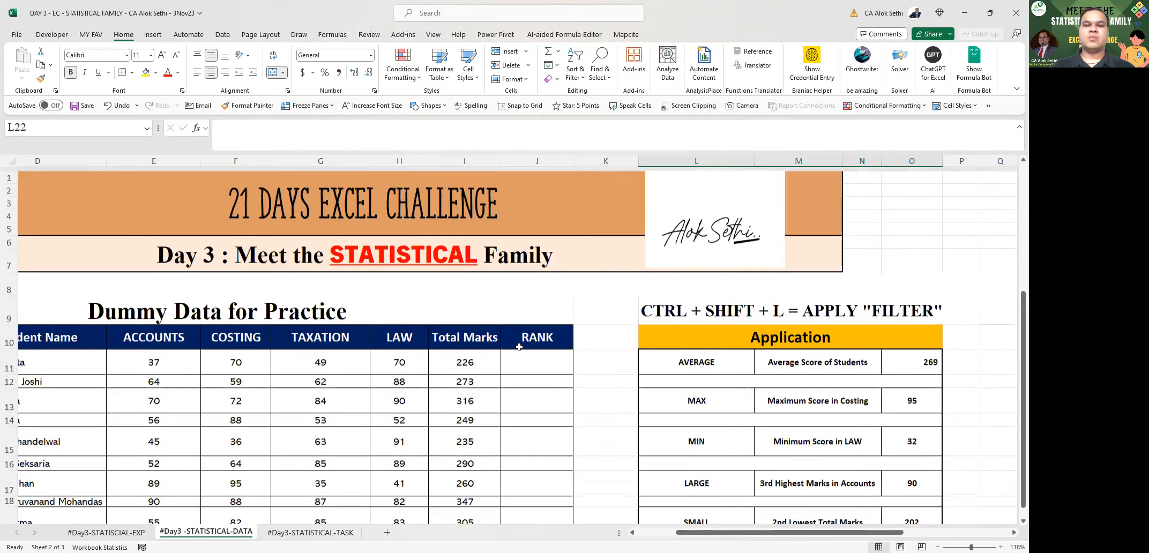
click(520, 349)
text(=)
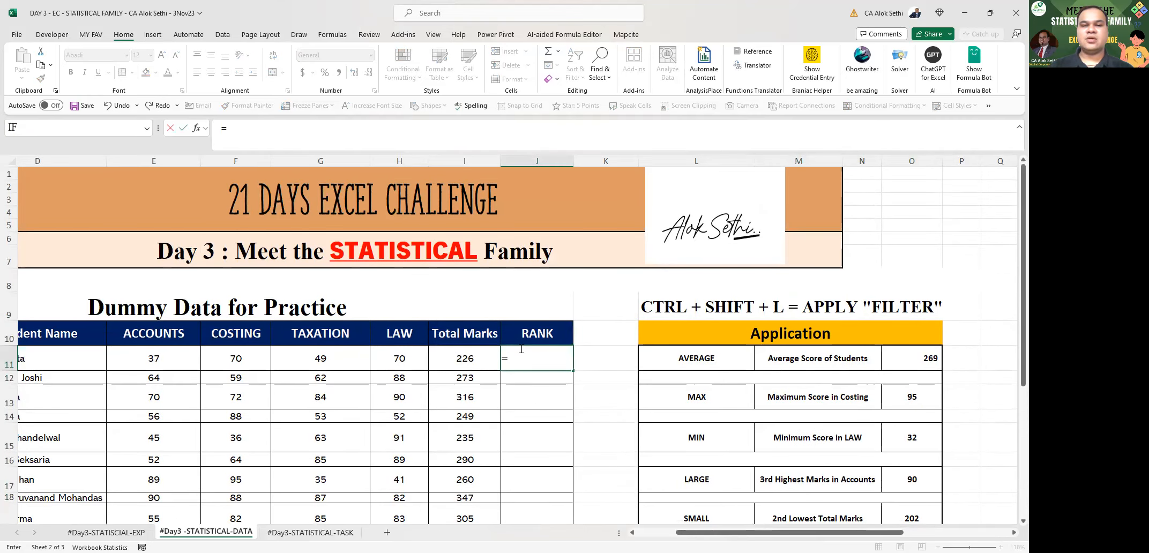
text(rank.)
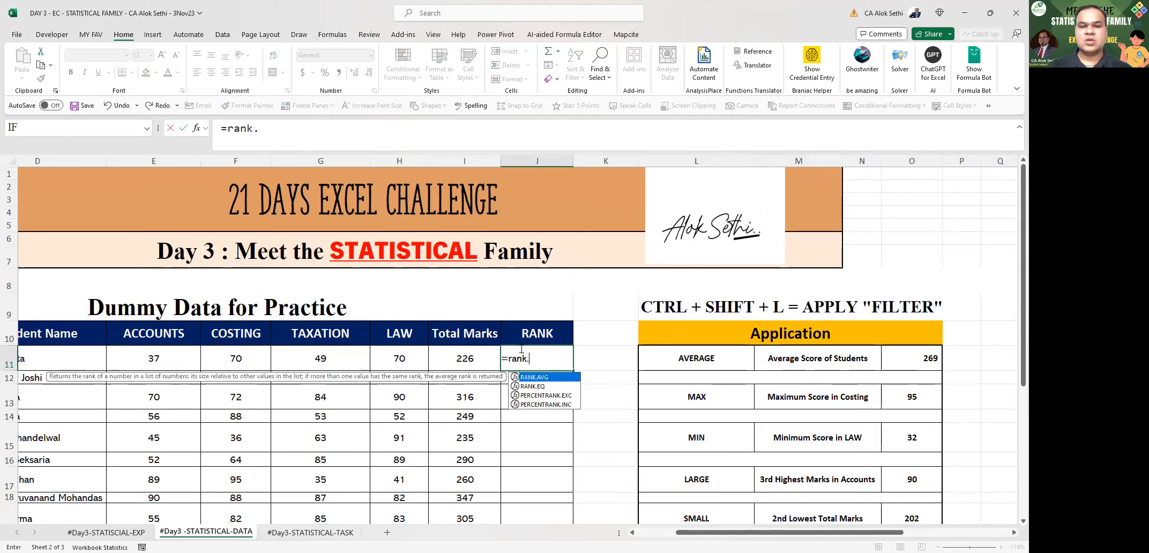
key(BackSpace)
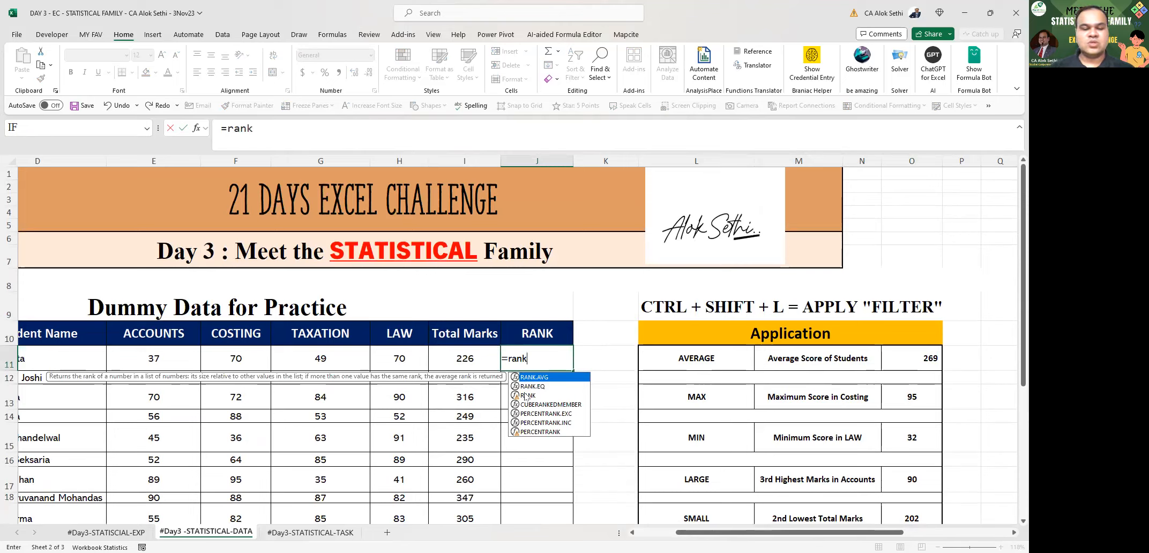
text(.)
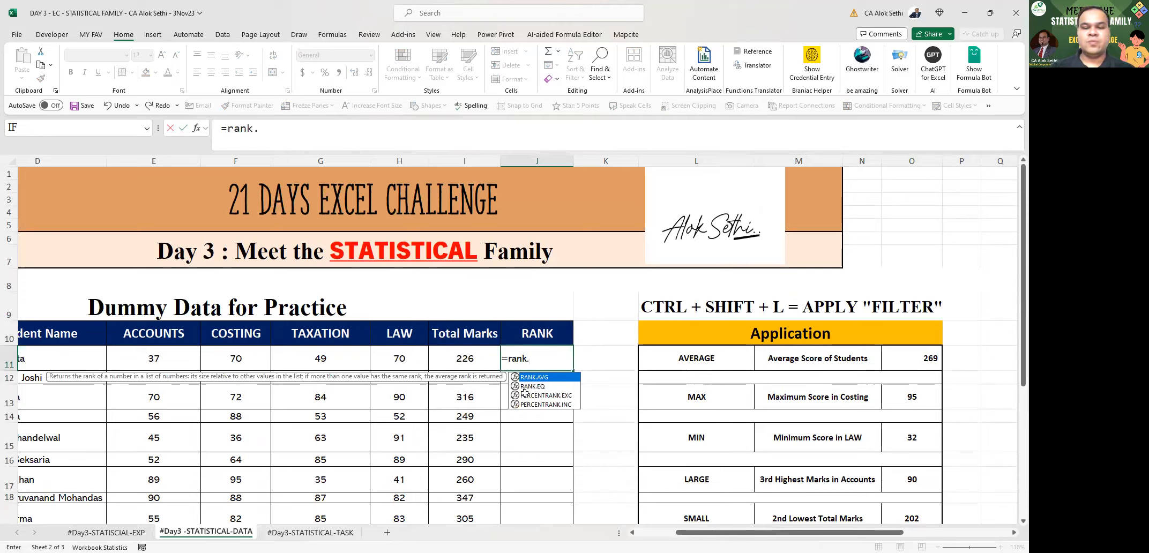
text(eq()
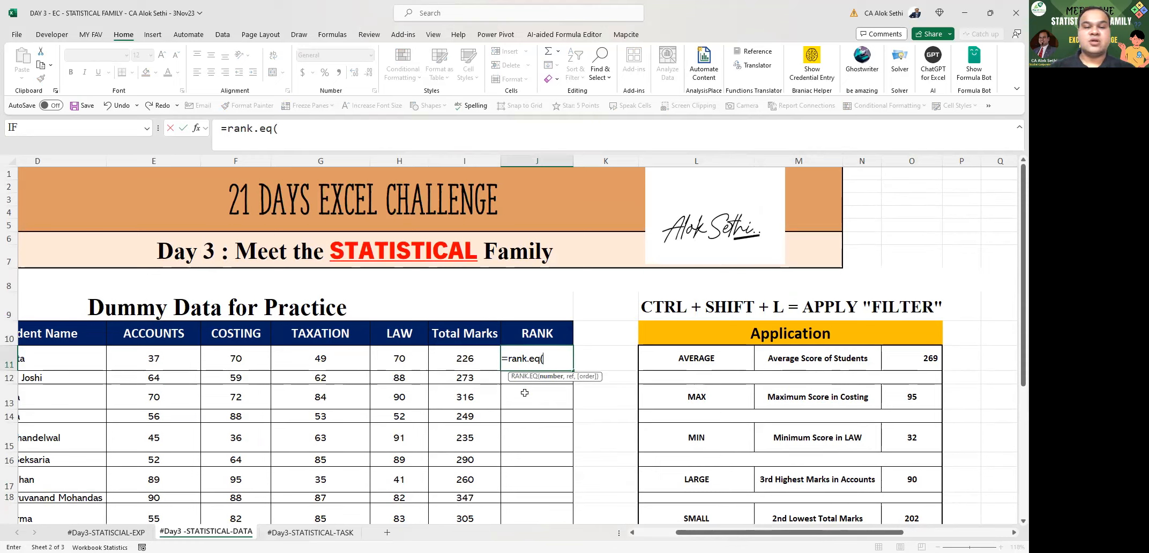
click(468, 358)
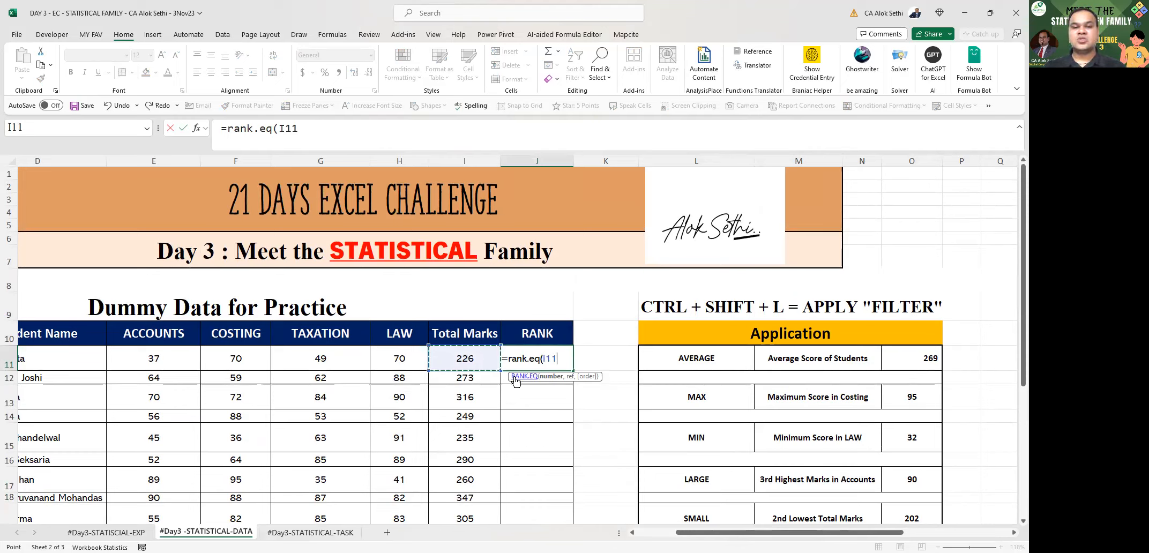
text(,)
click(470, 357)
key(ctrl+shift+Down)
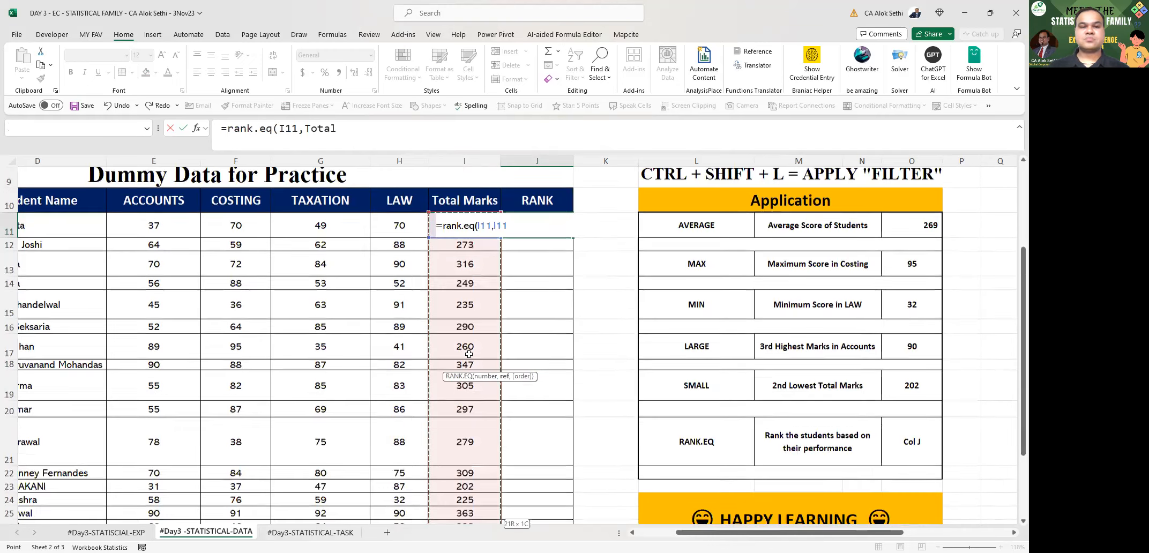
text(,)
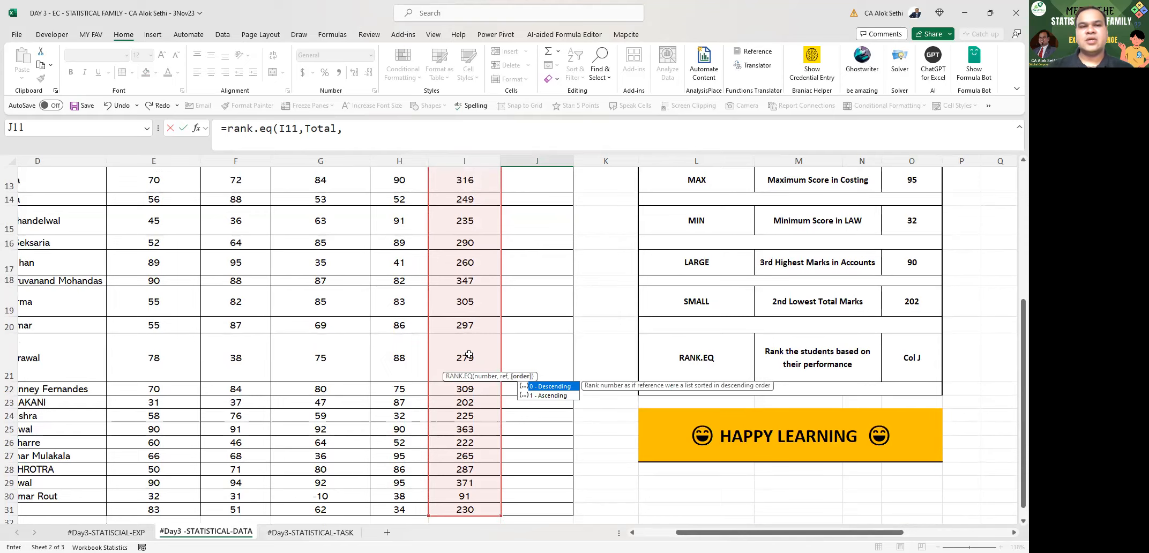
key(BackSpace)
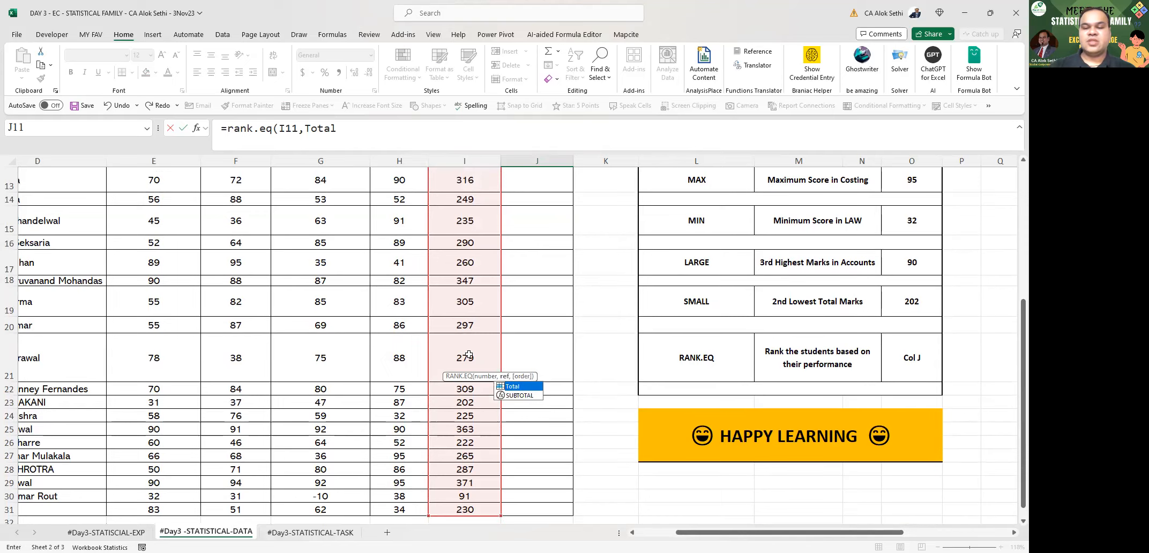
text())
key(Return)
- Fill the RANK.EQ formula from J11 down the RANK column to the last student in row 31
key(Up)
key(Up)
key(Up)
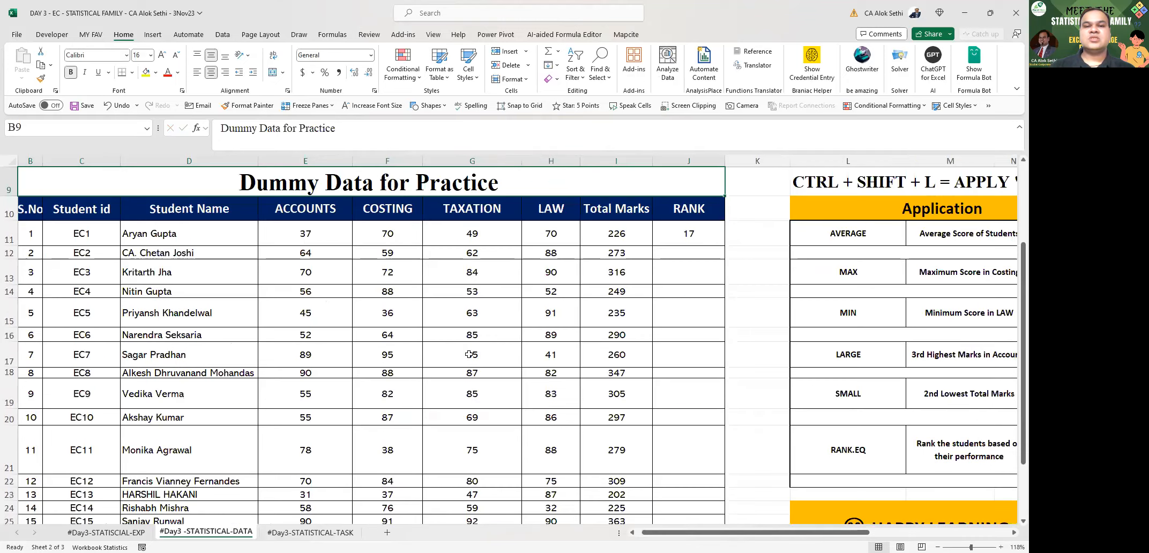
key(Down)
click(677, 234)
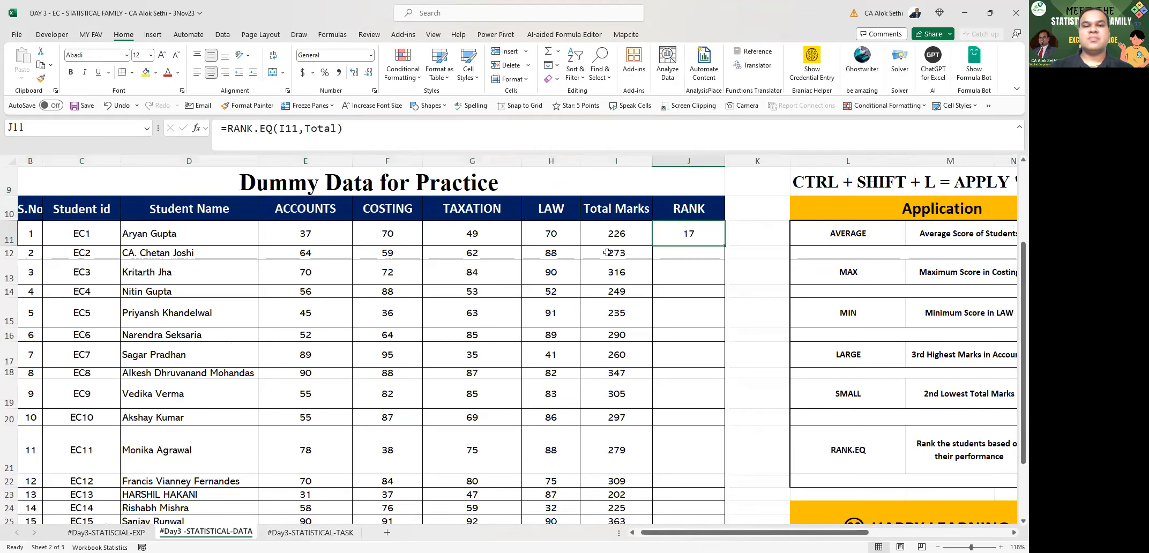
double_click(725, 247)
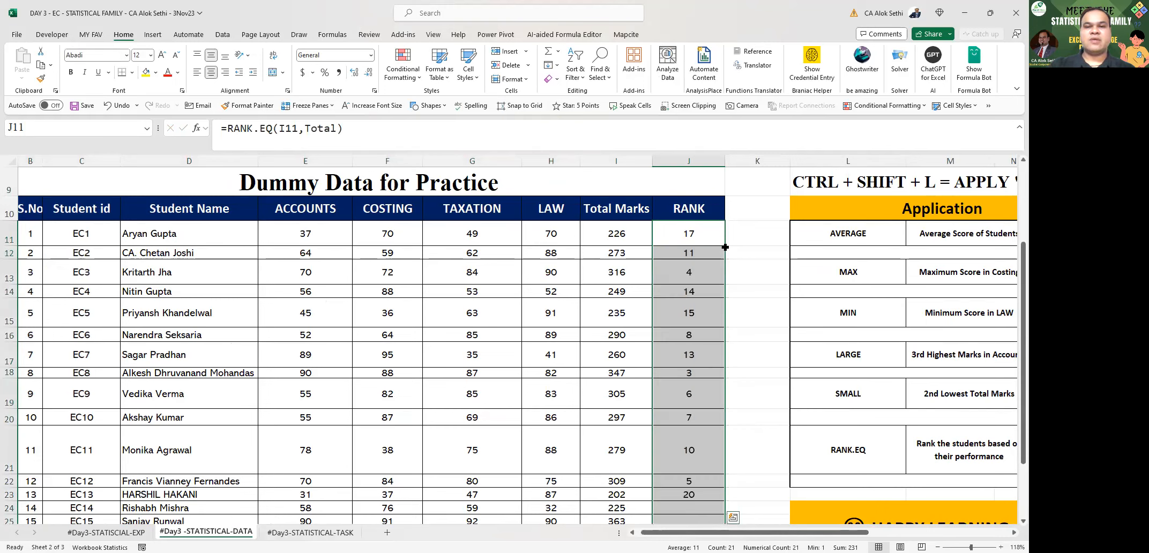
- Check the filled RANK column against Total Marks for every student in the practice data
scroll(657, 316, down, 3)
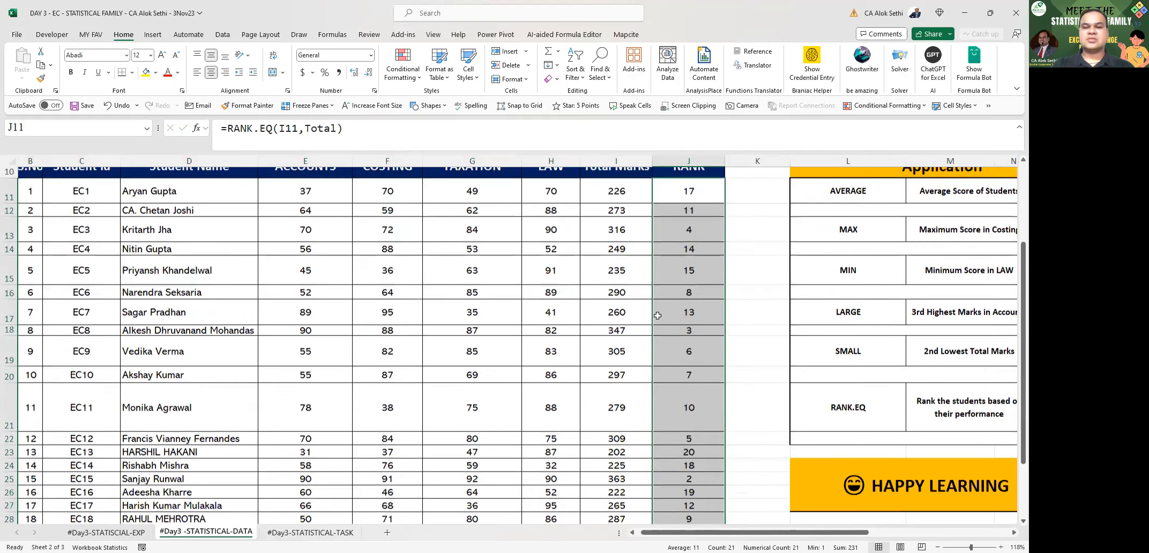
scroll(657, 316, up, 3)
scroll(658, 316, up, 3)
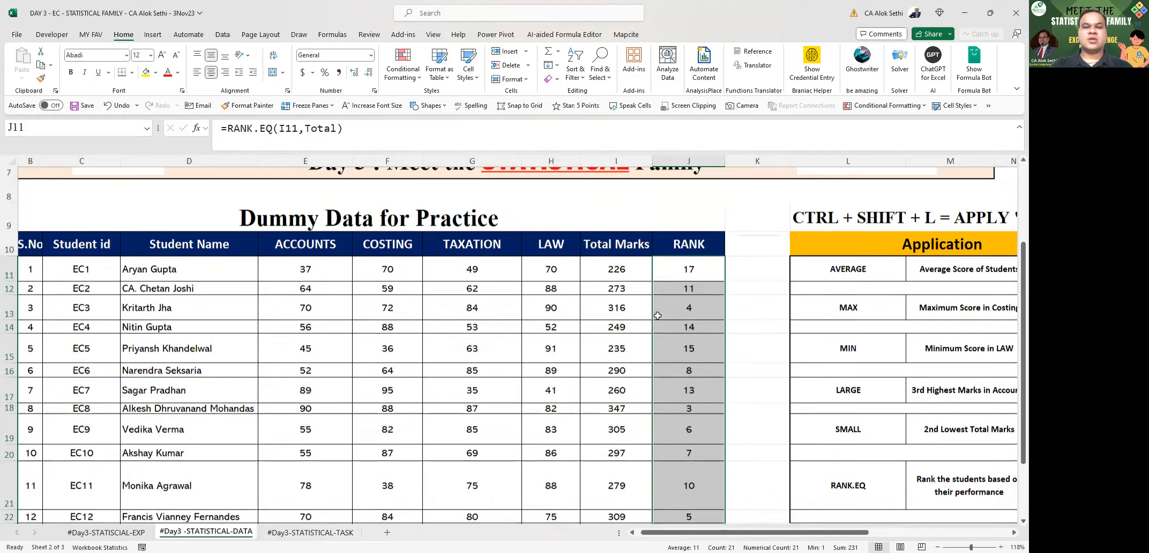
scroll(657, 316, down, 4)
scroll(657, 316, down, 3)
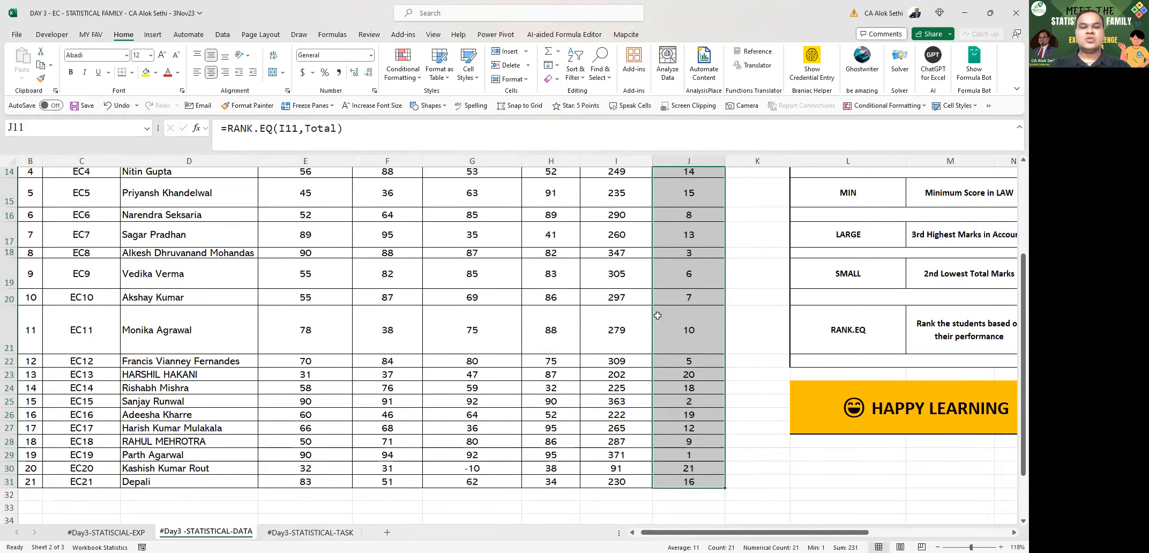
scroll(658, 316, up, 4)
scroll(391, 451, right, 2)
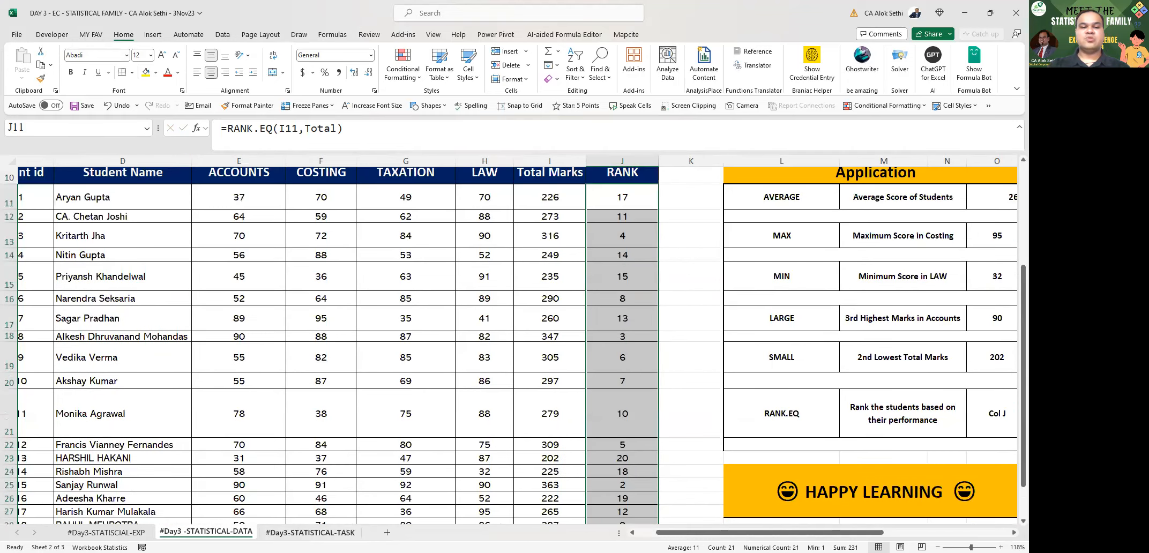
- Examine the marks data and the five cases on the #Day3-STATISTICAL-TASK sheet, and return to the #Day3 -STATISTICAL-DATA sheet
key(ctrl+Page_Down)
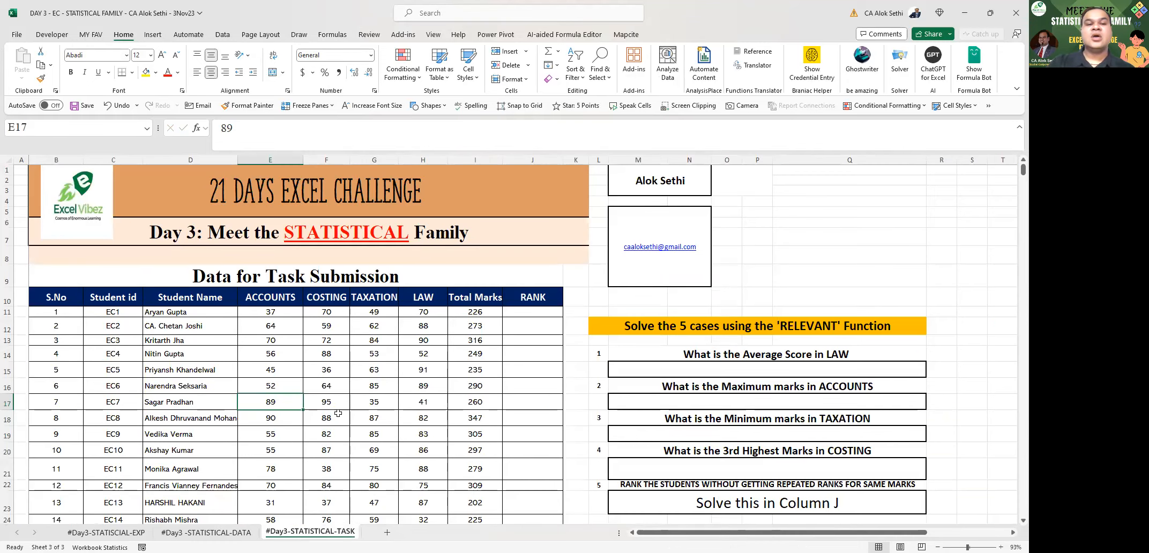
scroll(338, 413, down, 3)
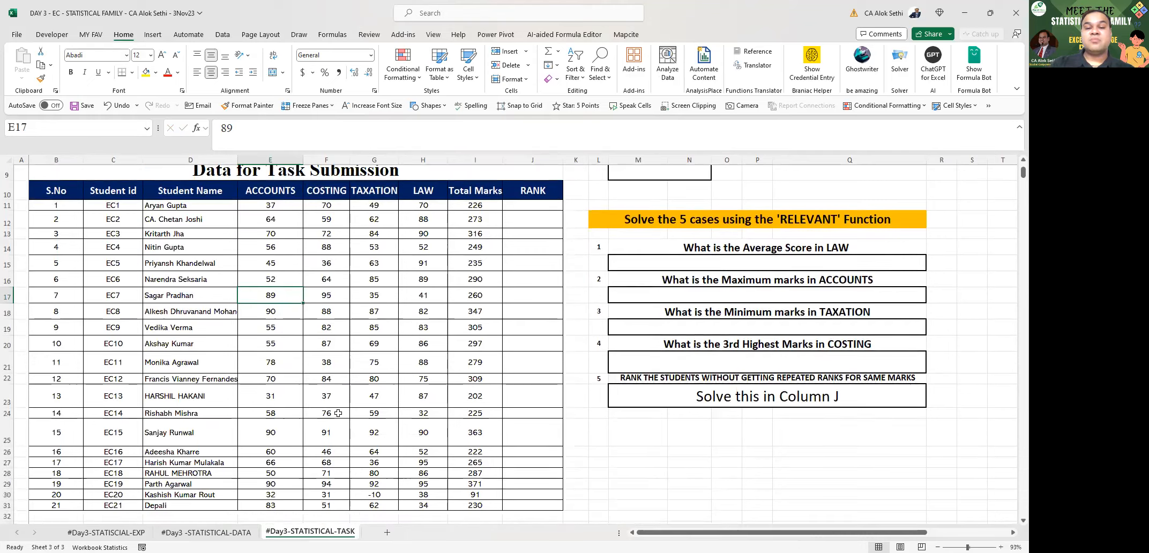
scroll(338, 413, up, 3)
scroll(338, 414, down, 3)
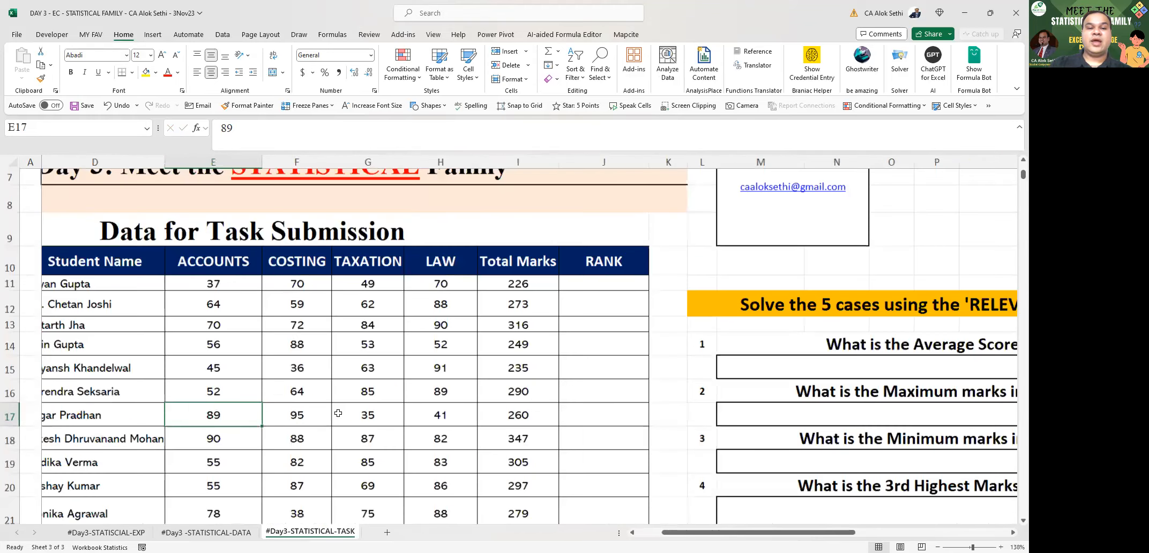
scroll(338, 413, up, 3)
scroll(338, 413, down, 1)
scroll(338, 413, right, 2)
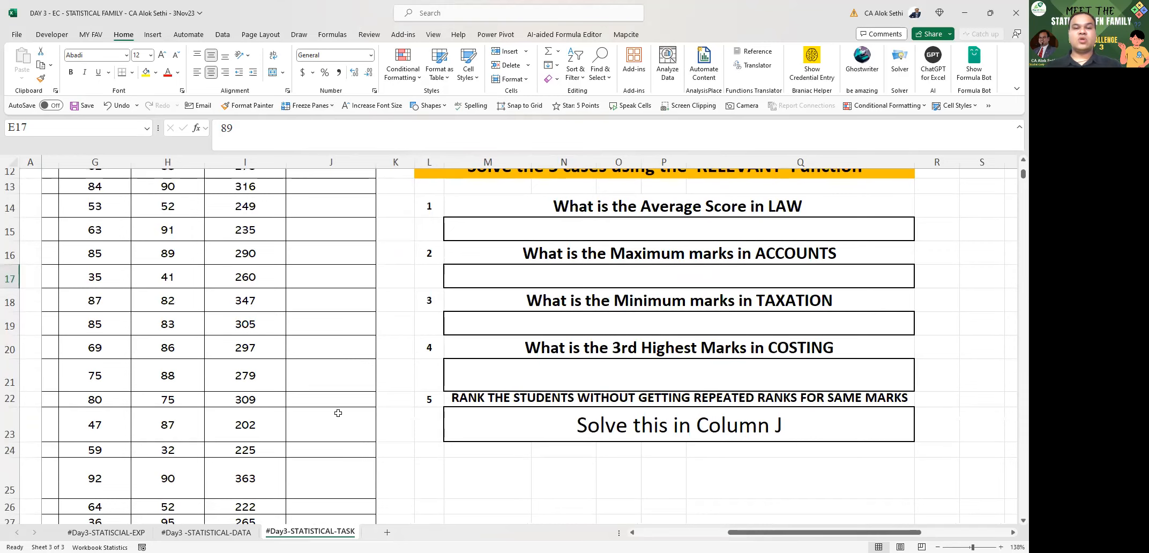
scroll(337, 431, up, 1)
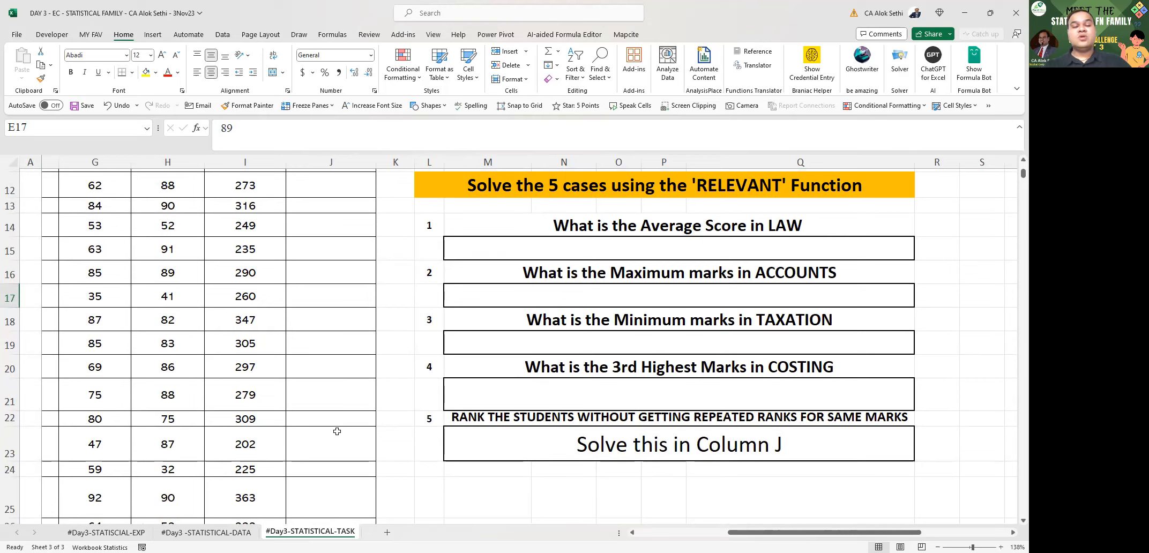
click(193, 533)
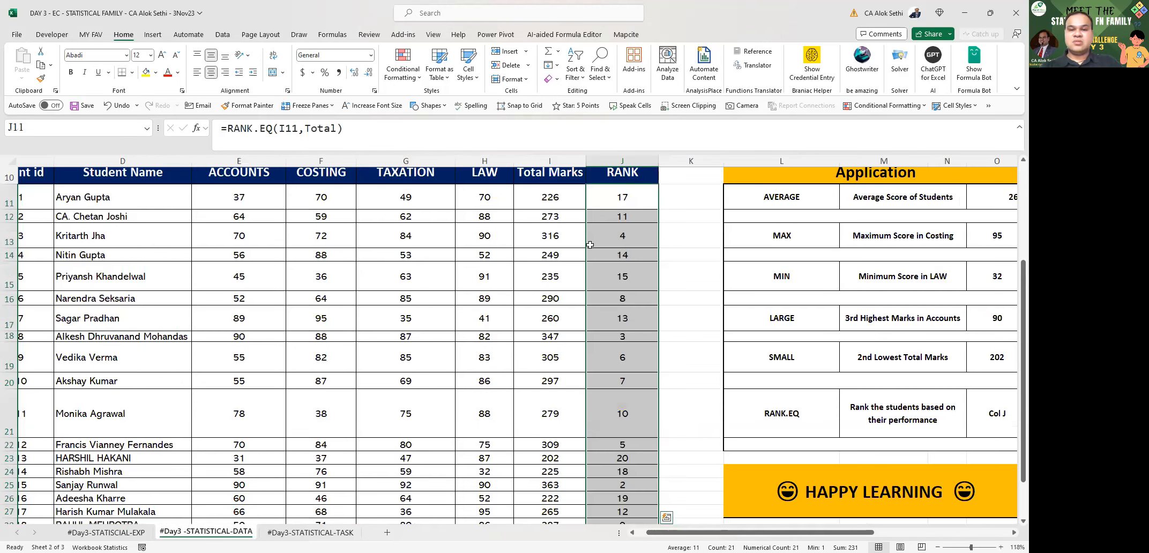
- Replace the total marks formula in I14 with 273, matching the total in I12 to create a tie
click(612, 266)
scroll(612, 267, down, 3)
scroll(612, 266, up, 3)
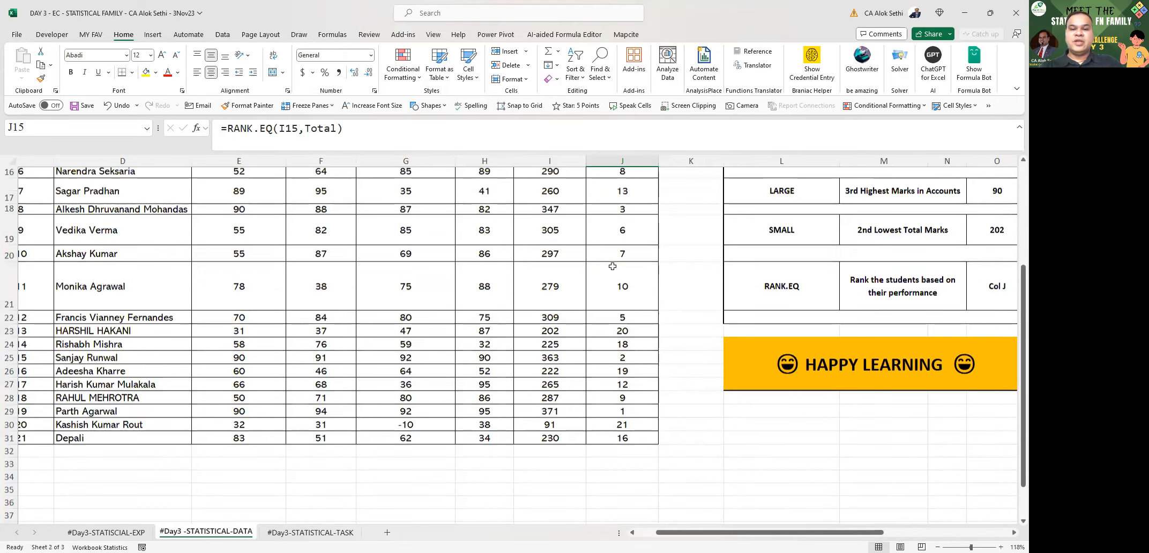
scroll(612, 266, up, 1)
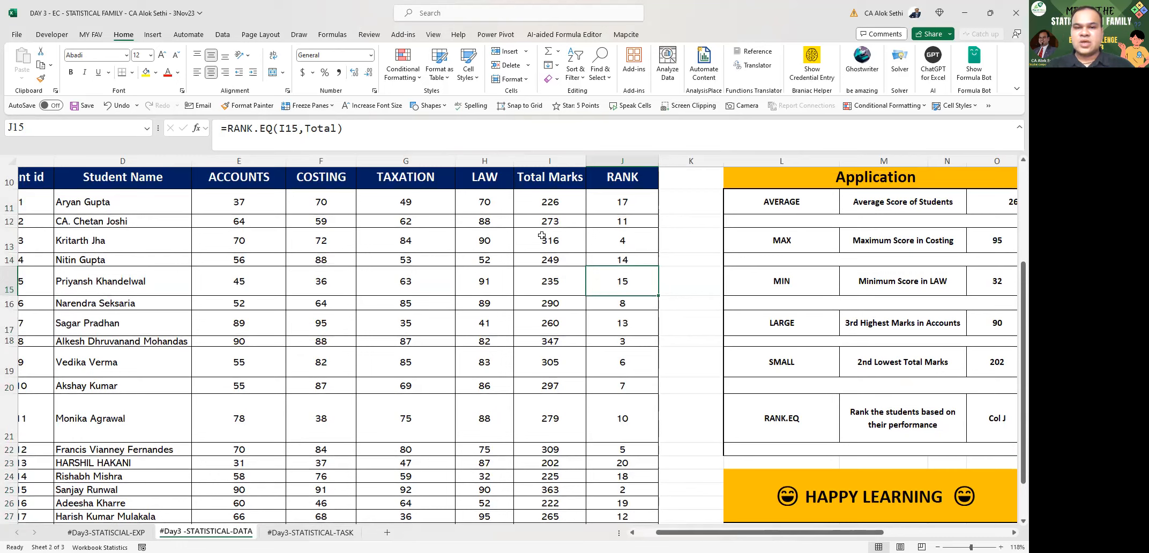
click(543, 261)
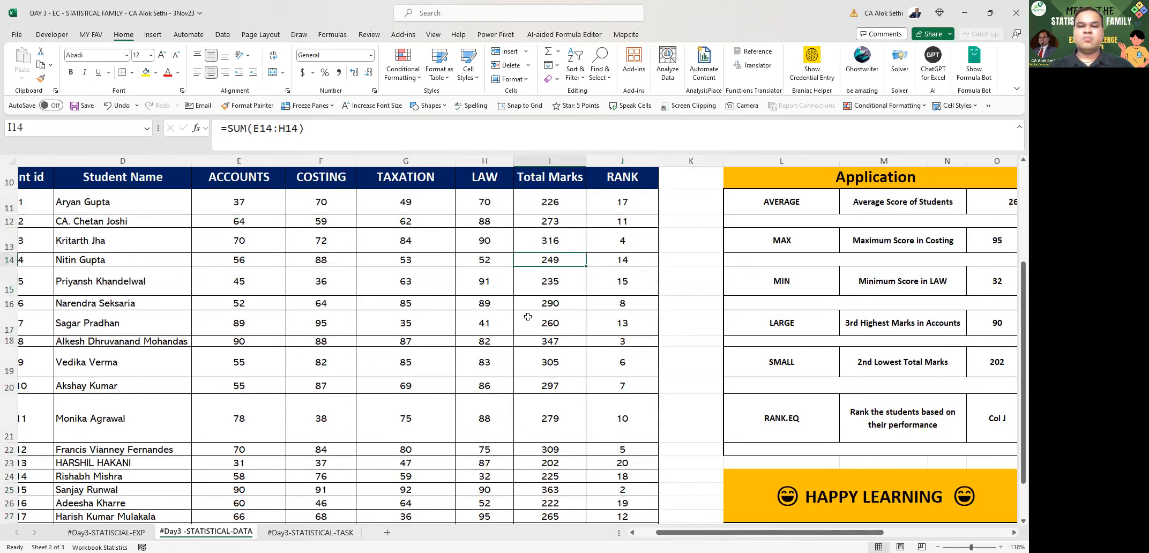
text(273)
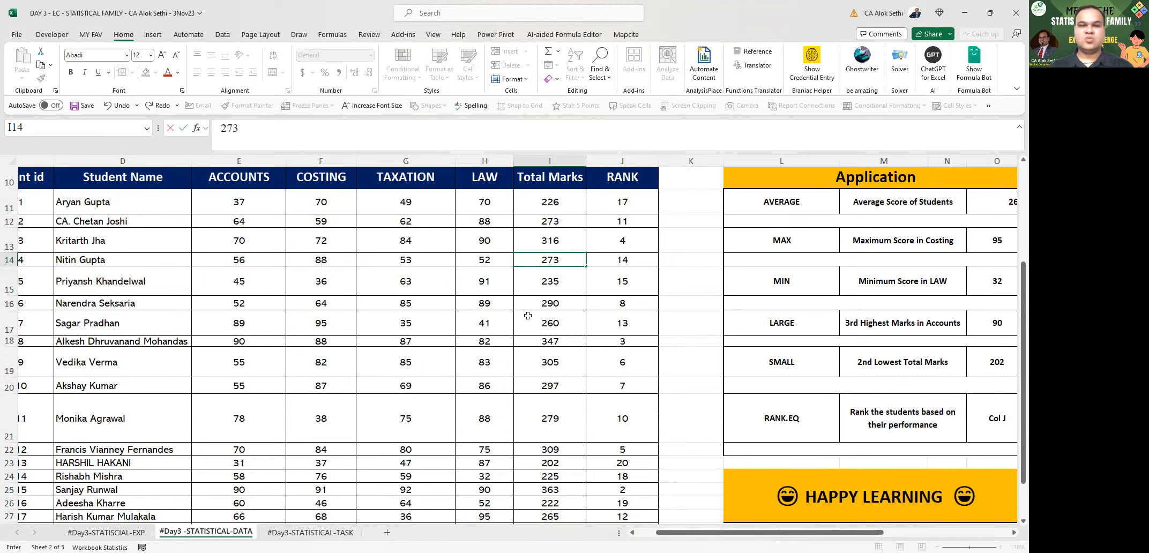
key(Return)
- Check how RANK.EQ ranks the tied students in rows 12 and 14 and the other students around them
key(Right)
key(Up)
key(Up)
key(Up)
key(Down)
key(Down)
key(Up)
key(Up)
key(Up)
key(Down)
key(Down)
key(Down)
key(Down)
key(Up)
key(Up)
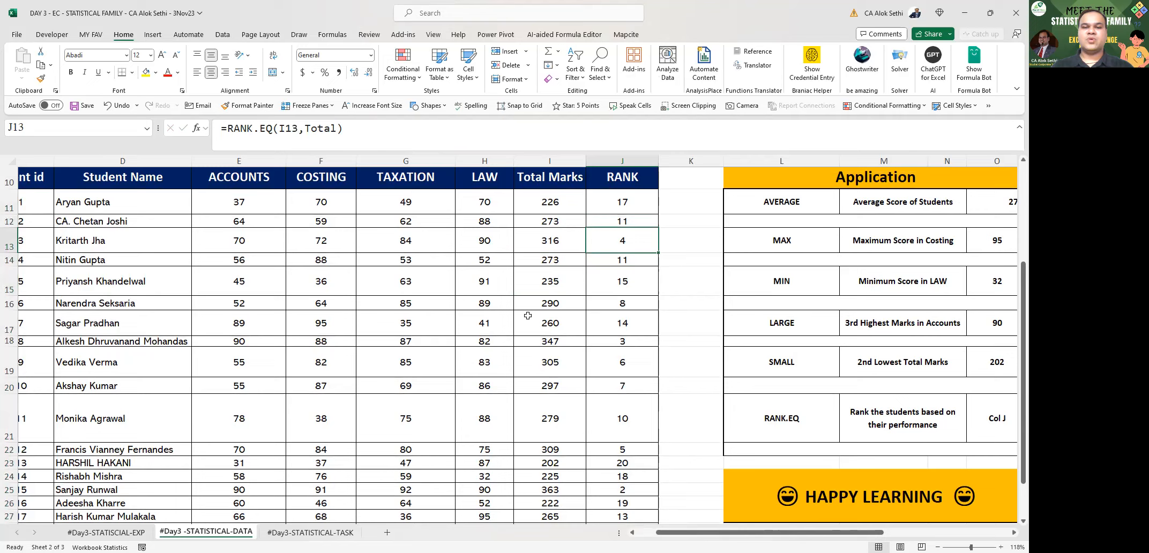
key(Down)
key(Down)
key(Down)
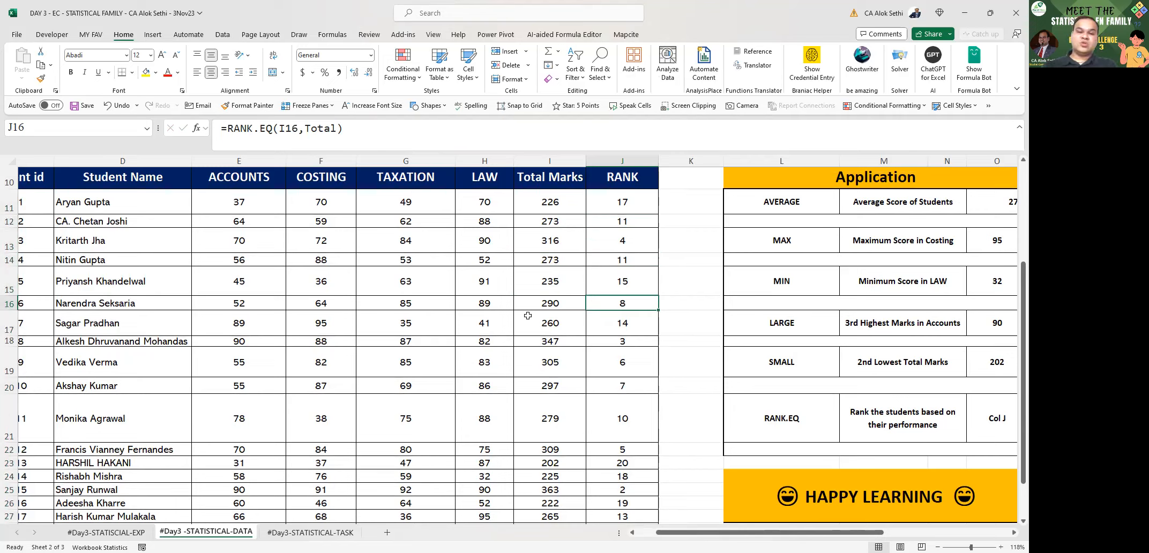
- Review the five cases on the #Day3-STATISTICAL-TASK sheet, including ranking without repeated ranks, alongside its Data for Task Submission table
click(298, 533)
ctrl+scroll(349, 381, down, 2)
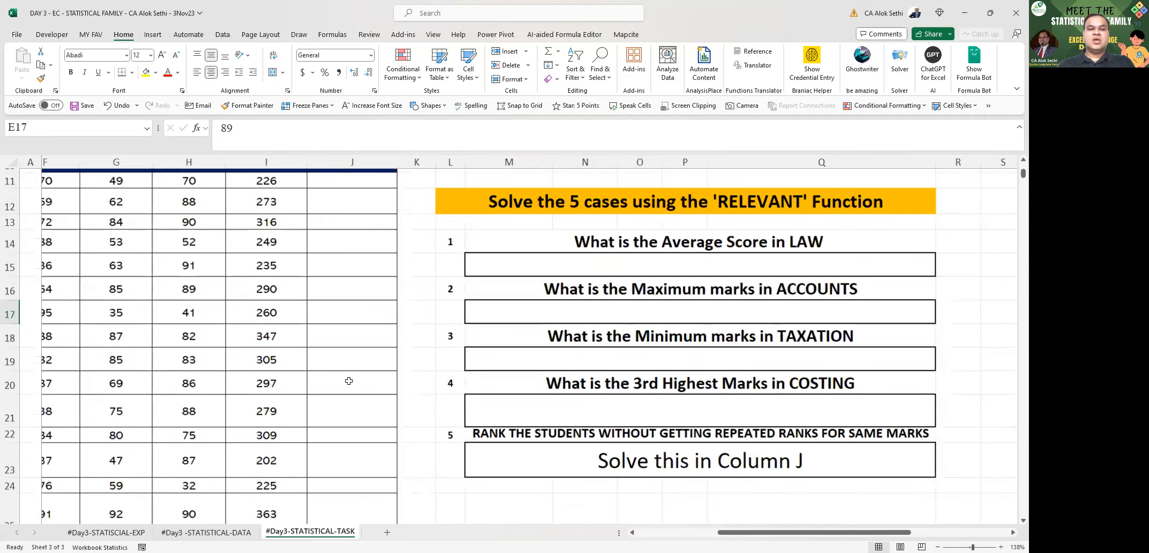
ctrl+scroll(348, 381, down, 2)
scroll(349, 381, left, 2)
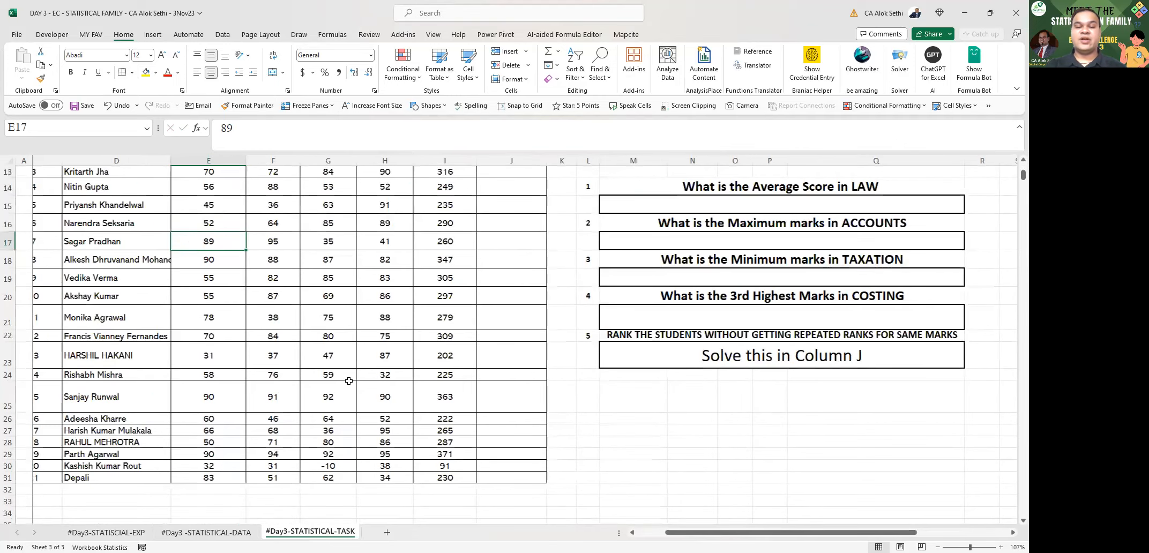
scroll(349, 381, up, 2)
scroll(349, 381, up, 1)
scroll(348, 381, left, 1)
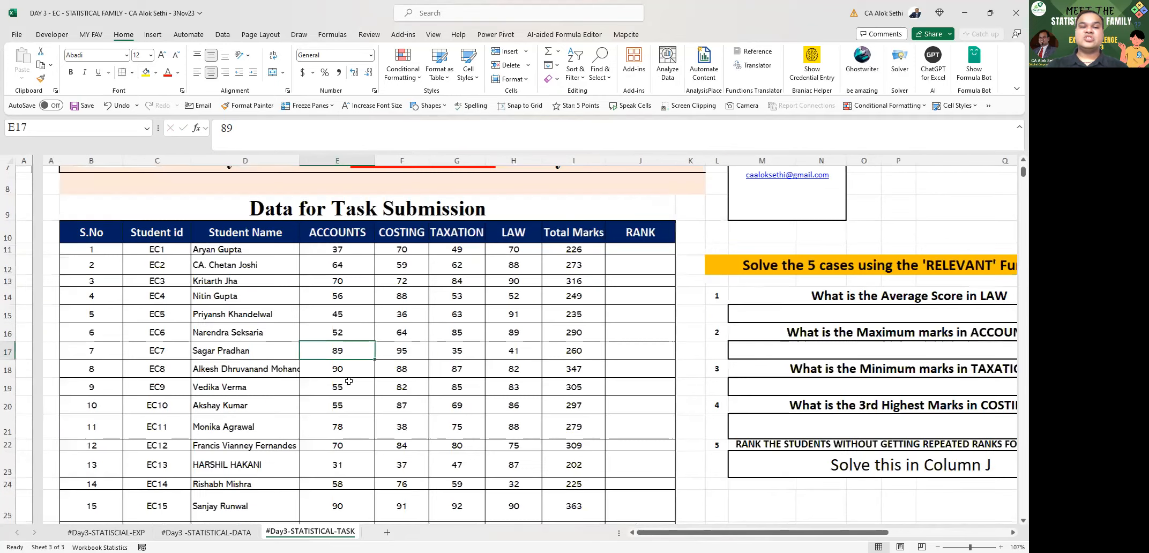
scroll(349, 381, up, 1)
scroll(349, 381, right, 1)
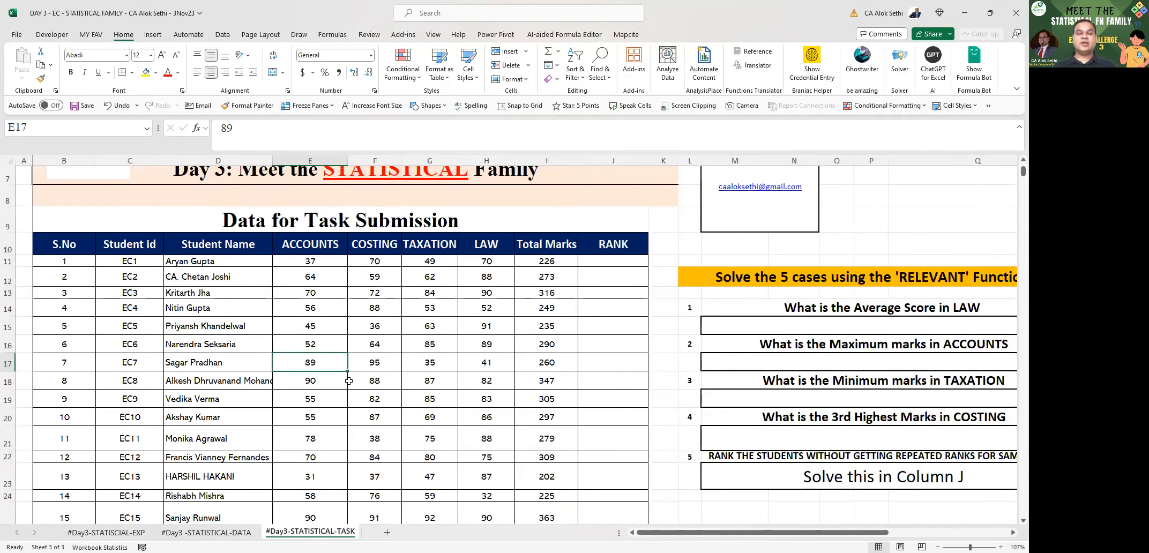